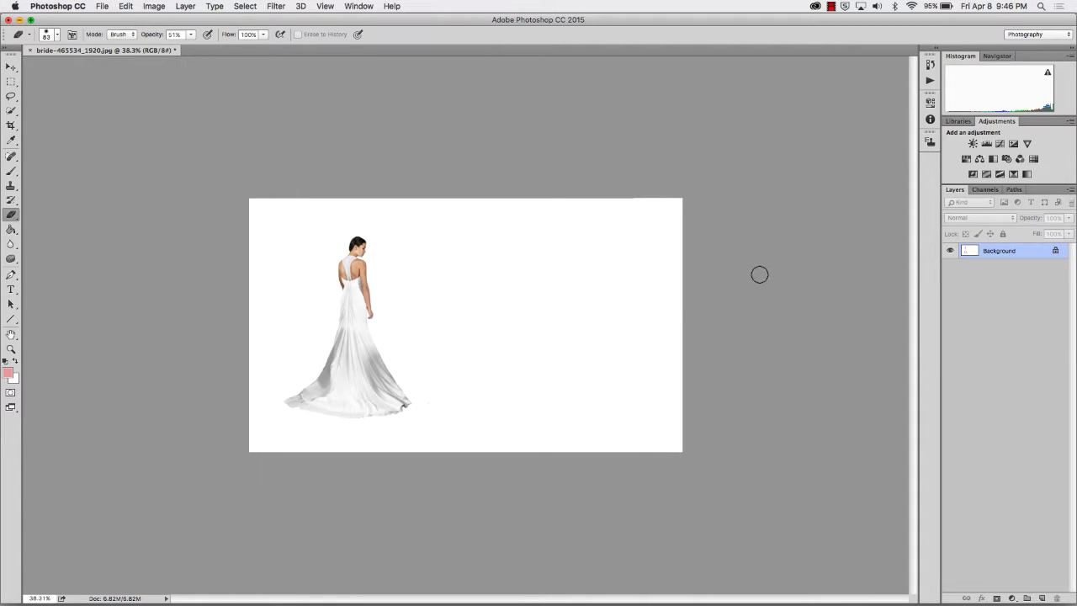
Add a new empty layer above the background, keeping the default name, Normal mode and 100% opacity
left_click(181, 6)
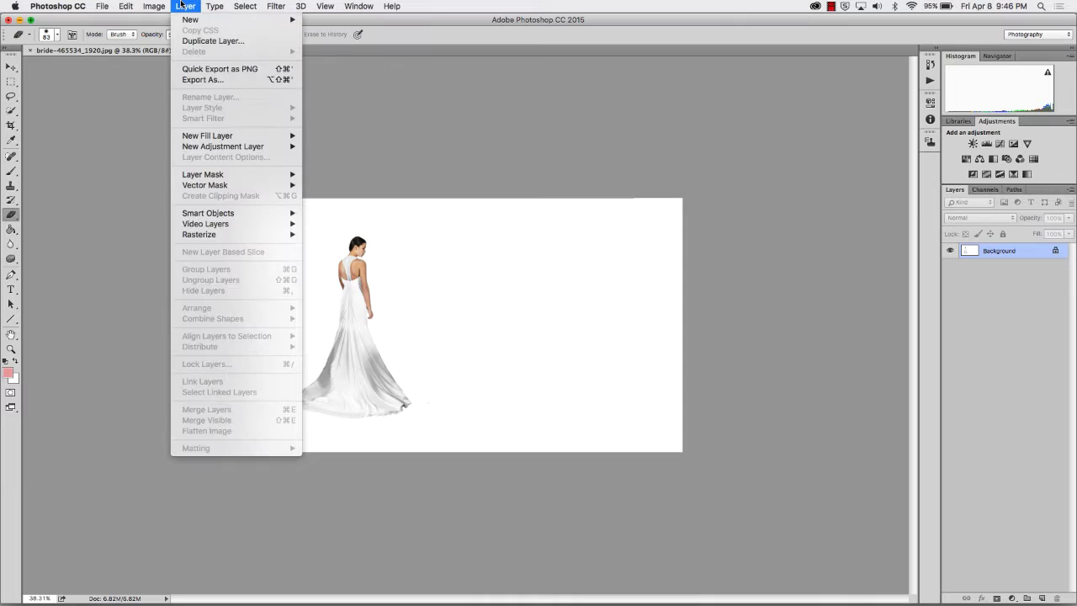
mouse_move(207, 18)
left_click(327, 22)
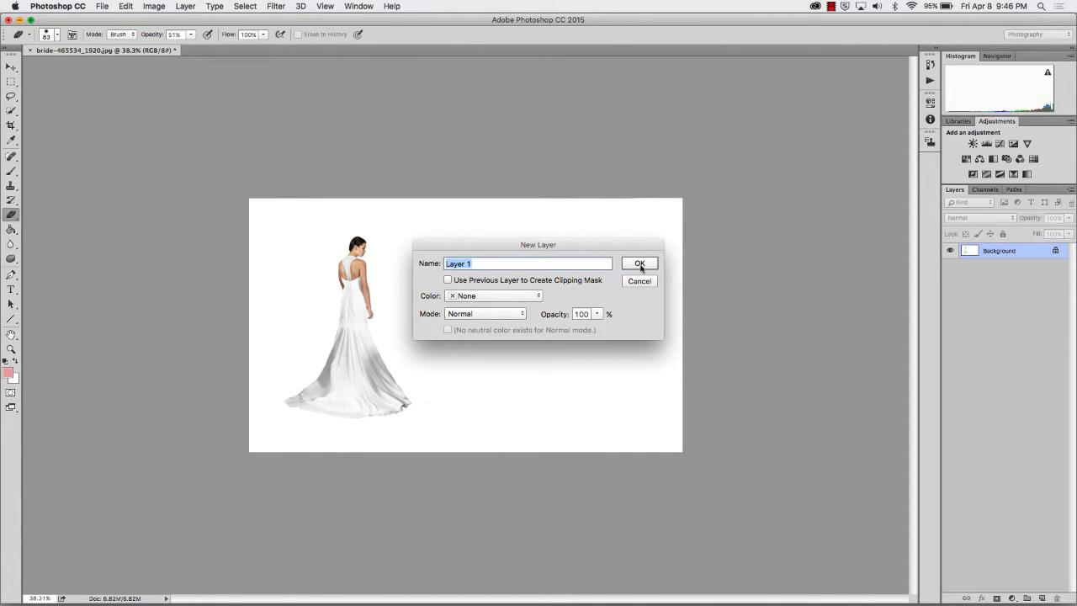
left_click(639, 264)
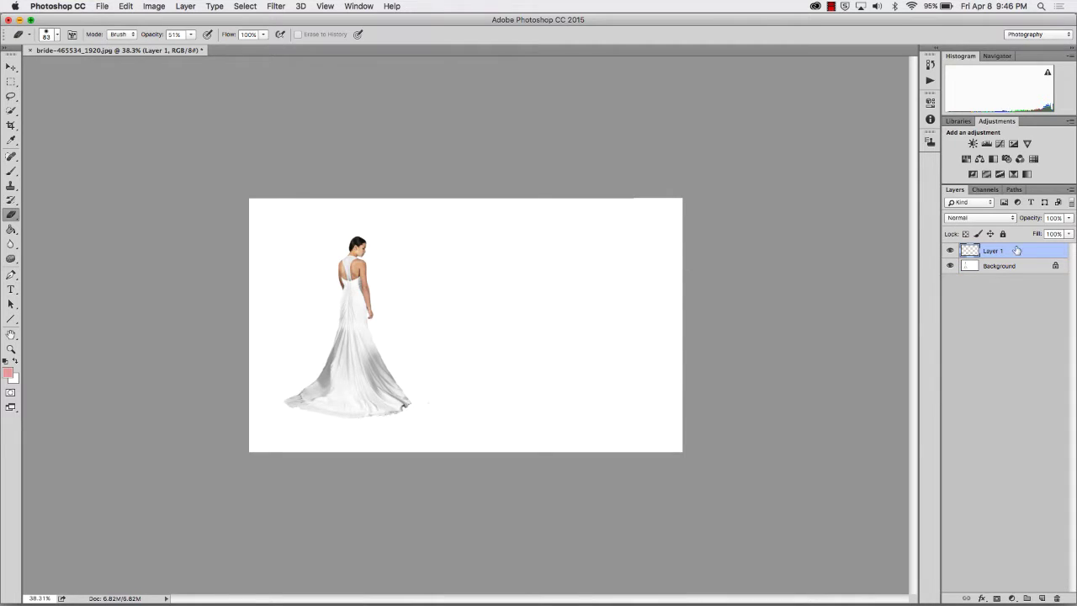
On the Background layer, fade the hem of the dress into white using a soft round brush of 201 px and 2% hardness
left_click(1000, 267)
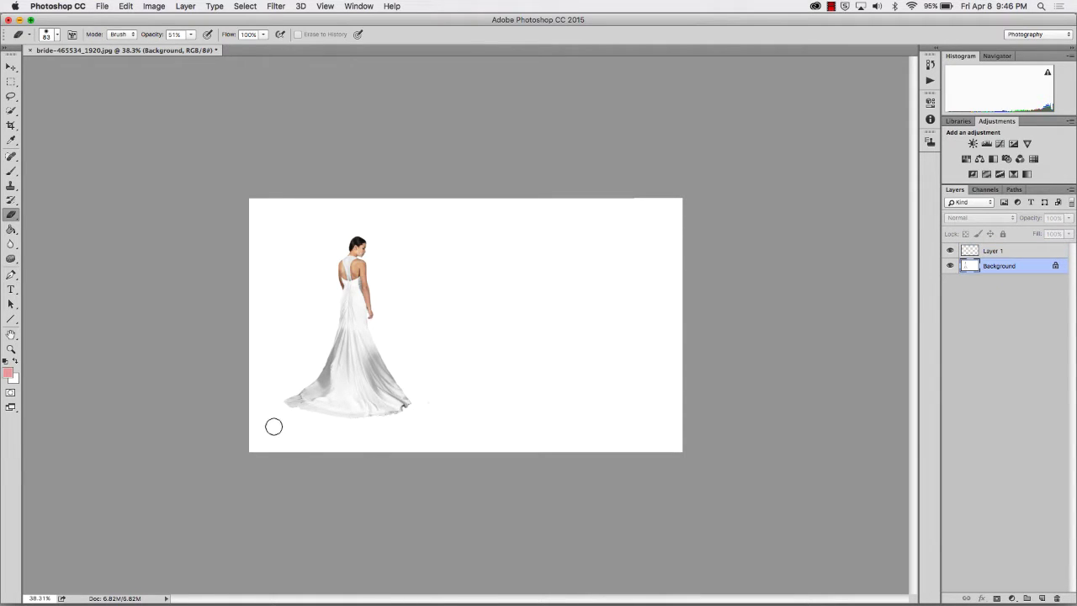
scroll(283, 435, "up", 3)
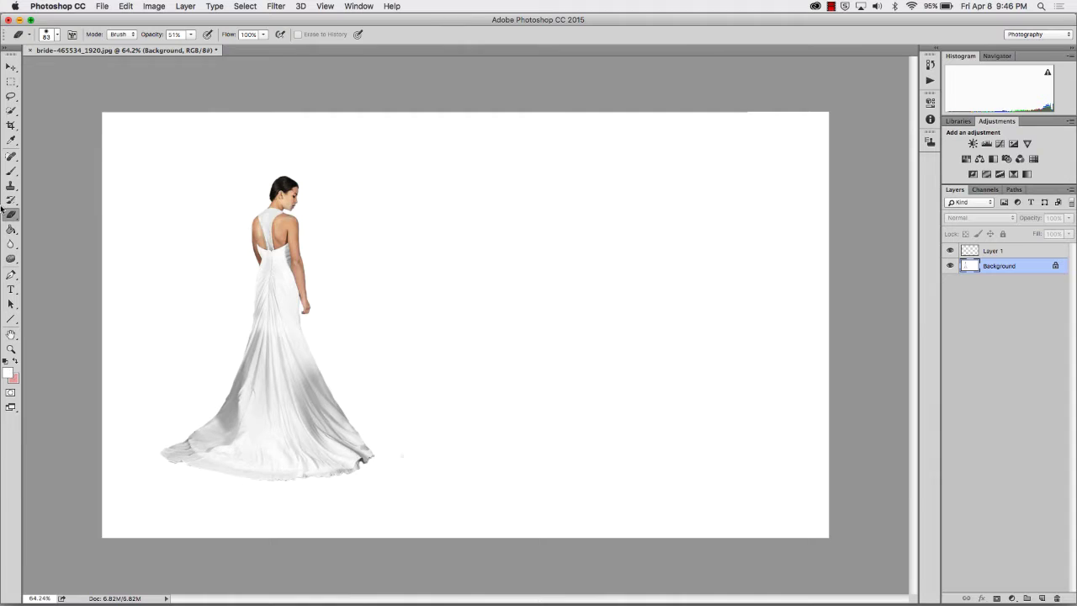
left_click(12, 173)
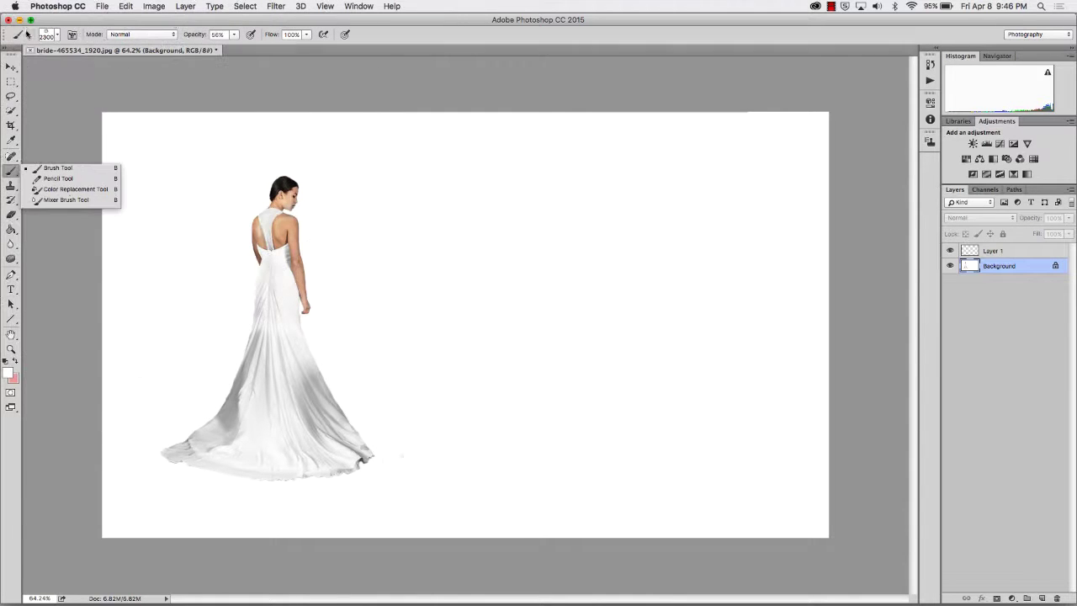
left_click(57, 35)
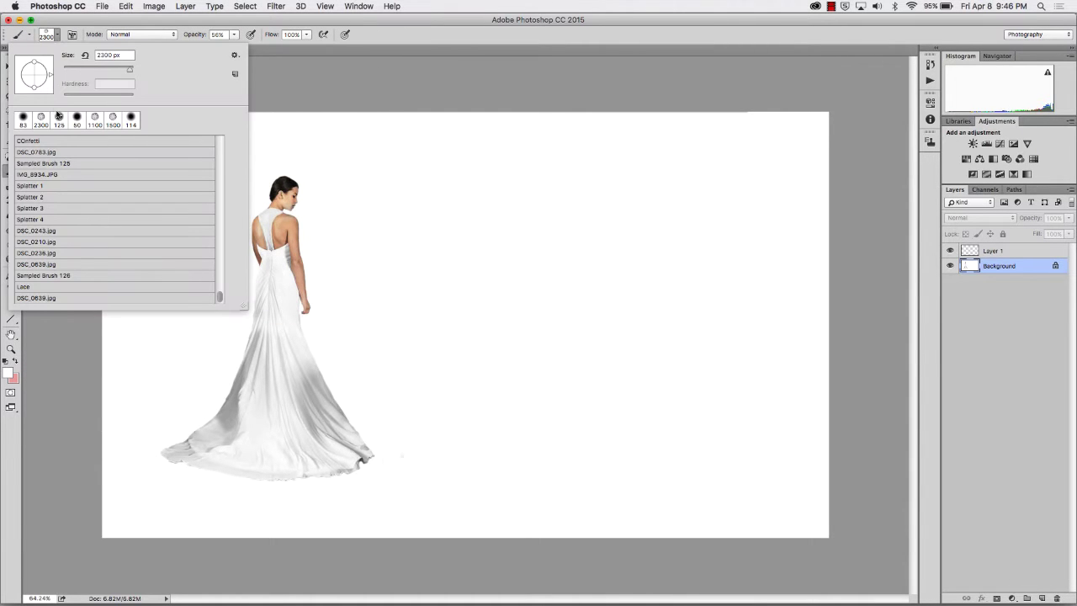
left_click(58, 119)
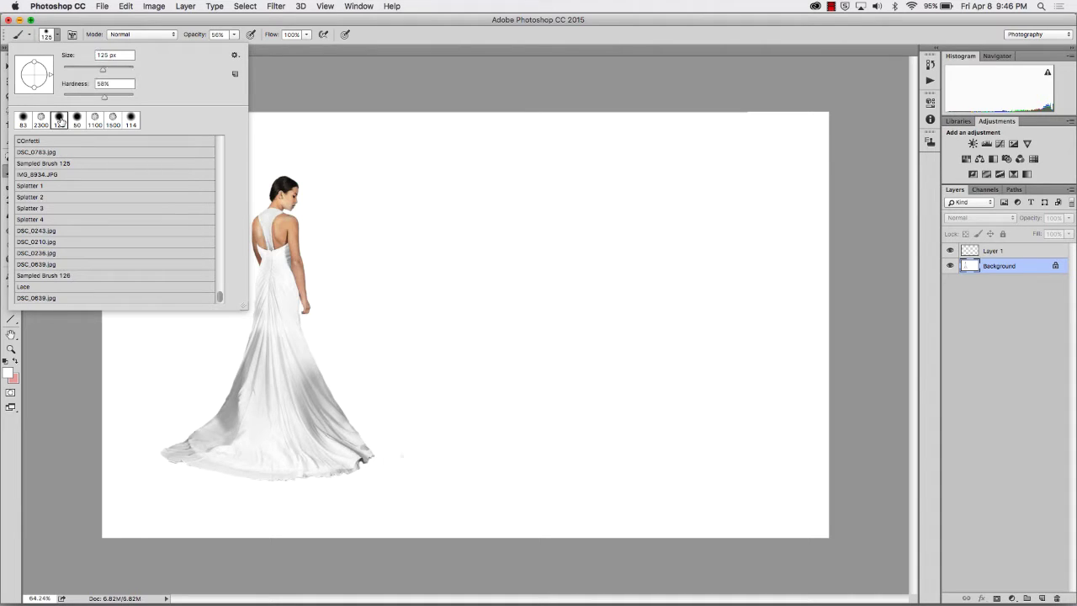
left_click(102, 73)
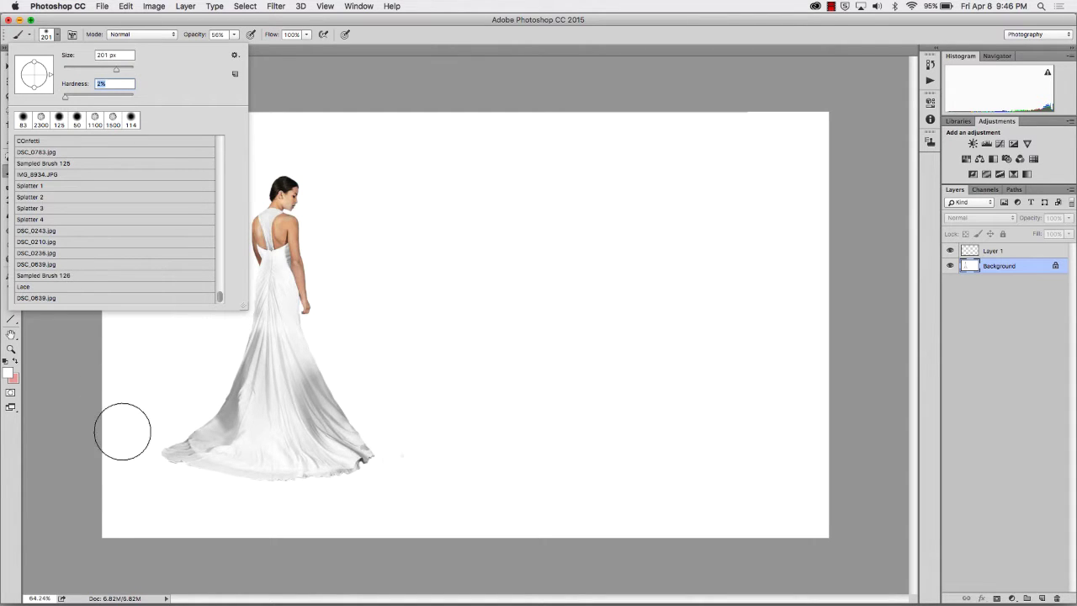
mouse_move(153, 485)
left_mouse_down()
mouse_move(143, 475)
mouse_move(151, 468)
left_mouse_up()
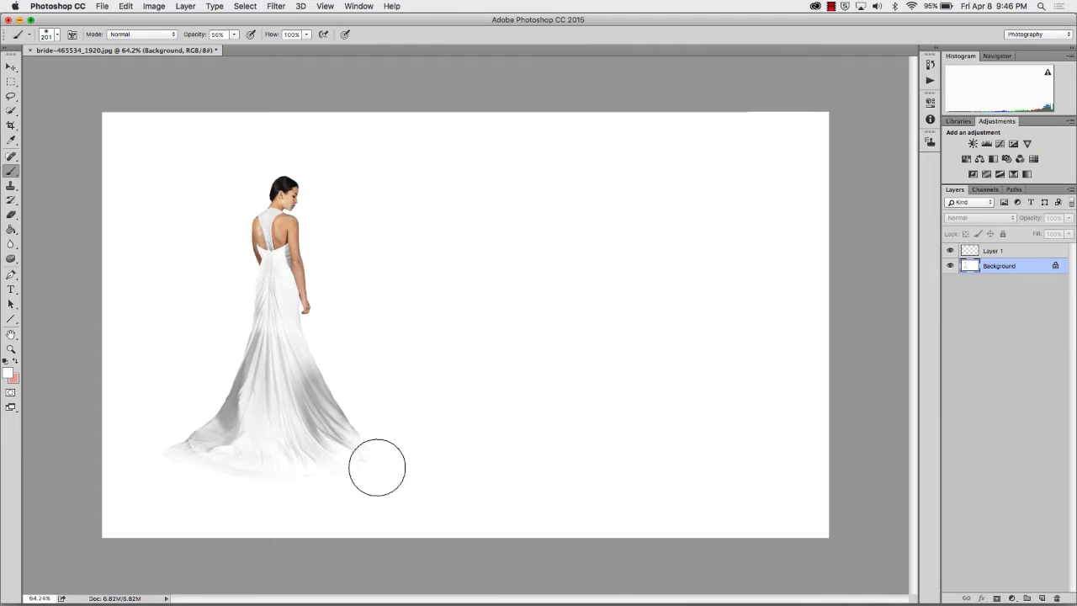
mouse_move(274, 498)
left_mouse_down()
mouse_move(209, 489)
mouse_move(240, 503)
mouse_move(269, 496)
mouse_move(188, 469)
mouse_move(163, 449)
mouse_move(173, 445)
mouse_move(166, 419)
mouse_move(161, 468)
left_mouse_up()
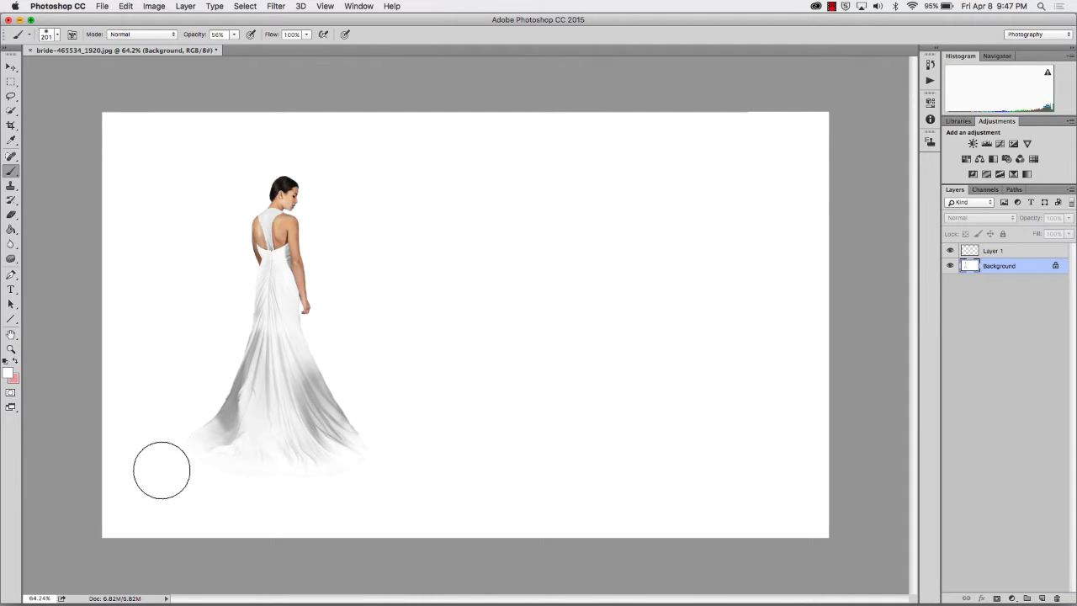
Rename the empty layer Flower and load the 2300 px flower-shaped brush
left_click(995, 250)
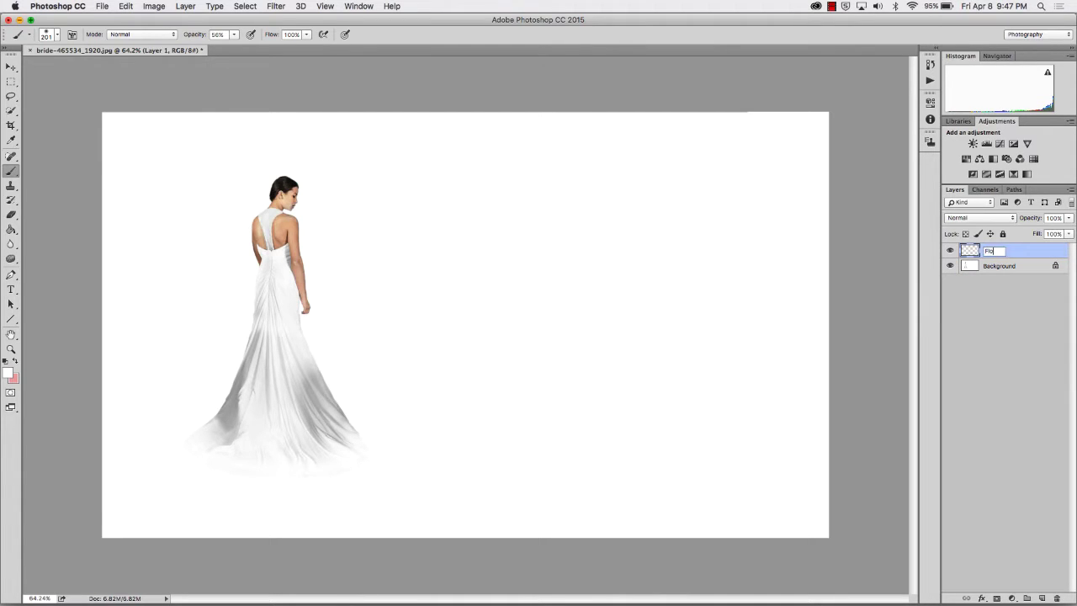
key("Return")
left_click(56, 36)
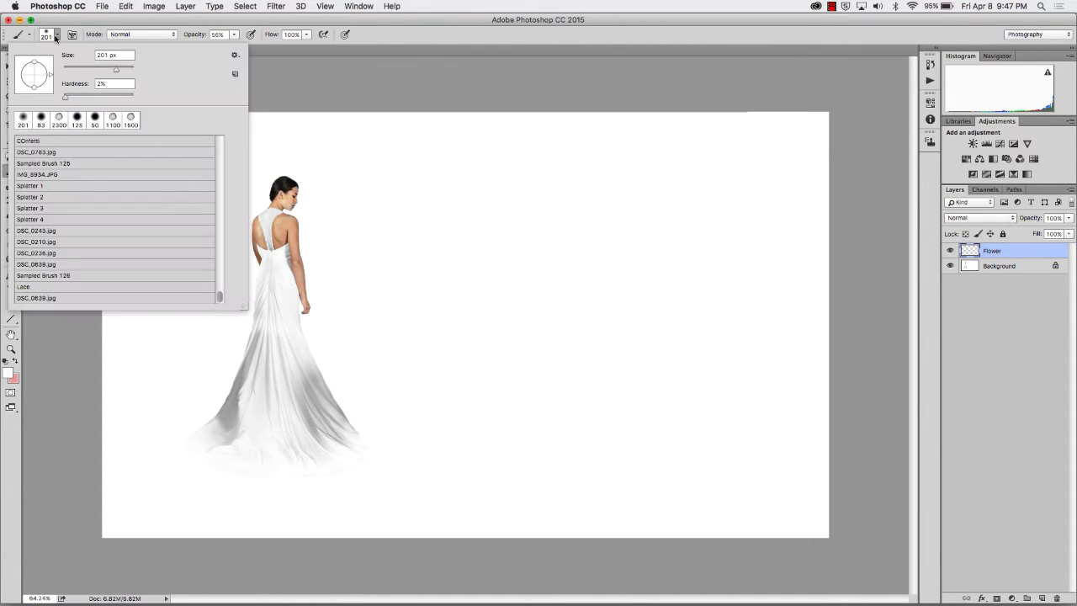
left_click(58, 119)
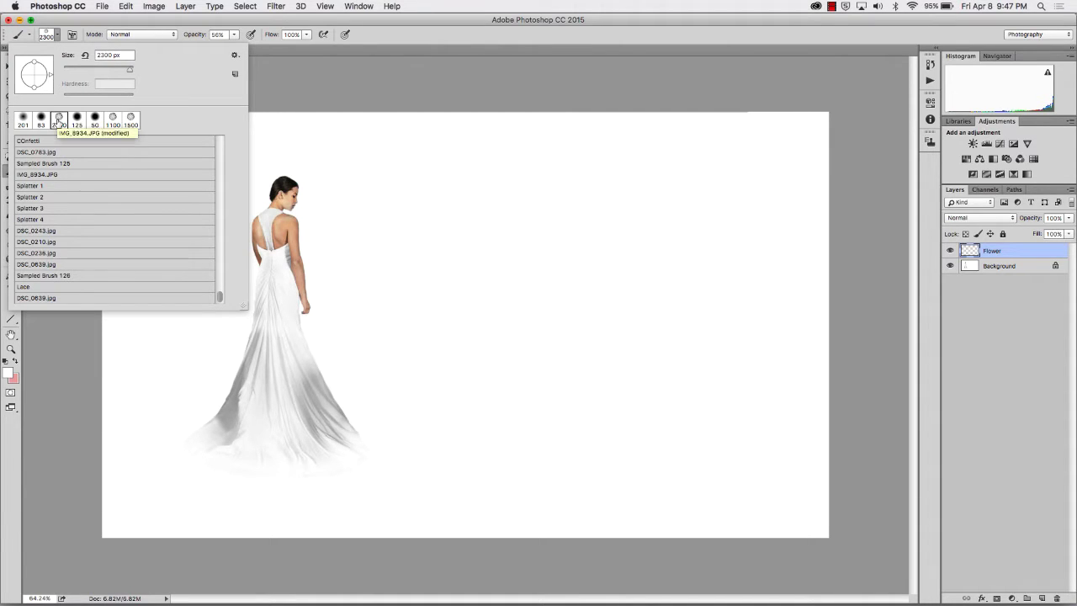
left_click(171, 19)
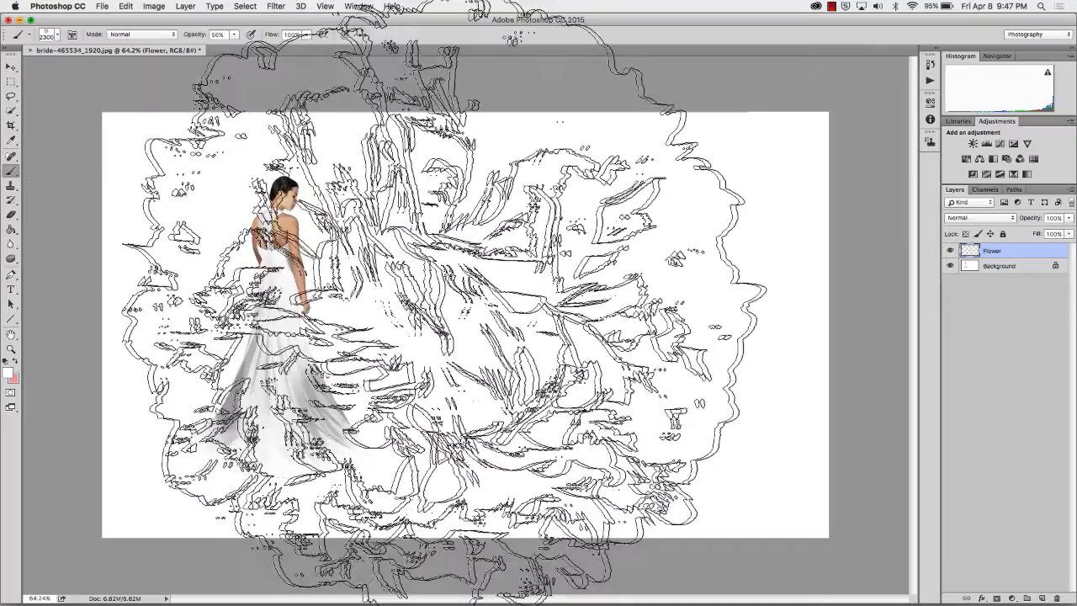
Stamp the large flower in pink over the middle of the canvas, building up its colour with repeated dabs
scroll(465, 327, "down", 4)
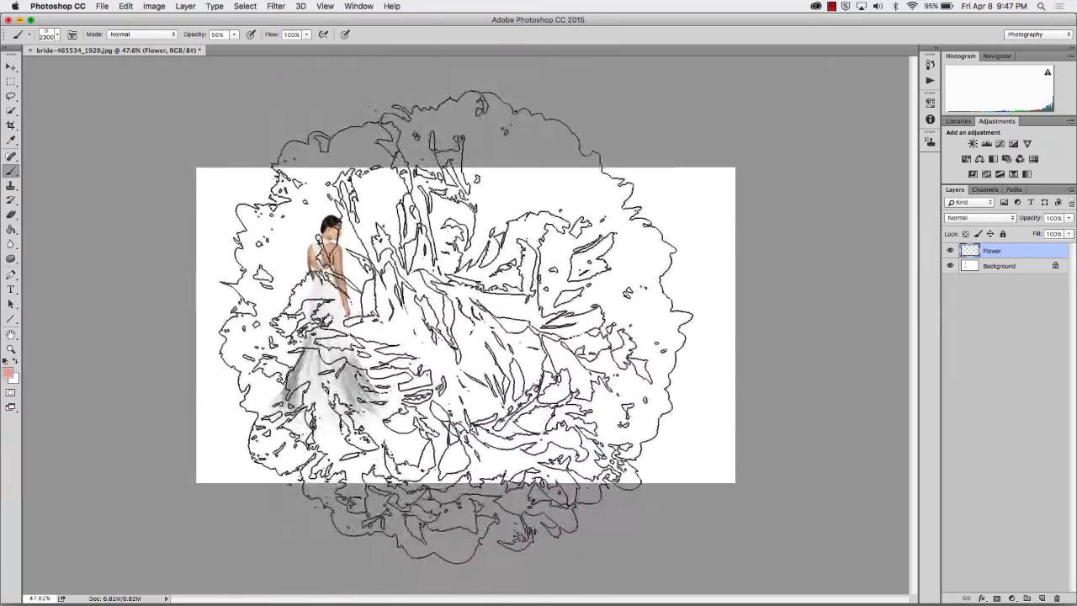
left_click(464, 322)
left_click(464, 321)
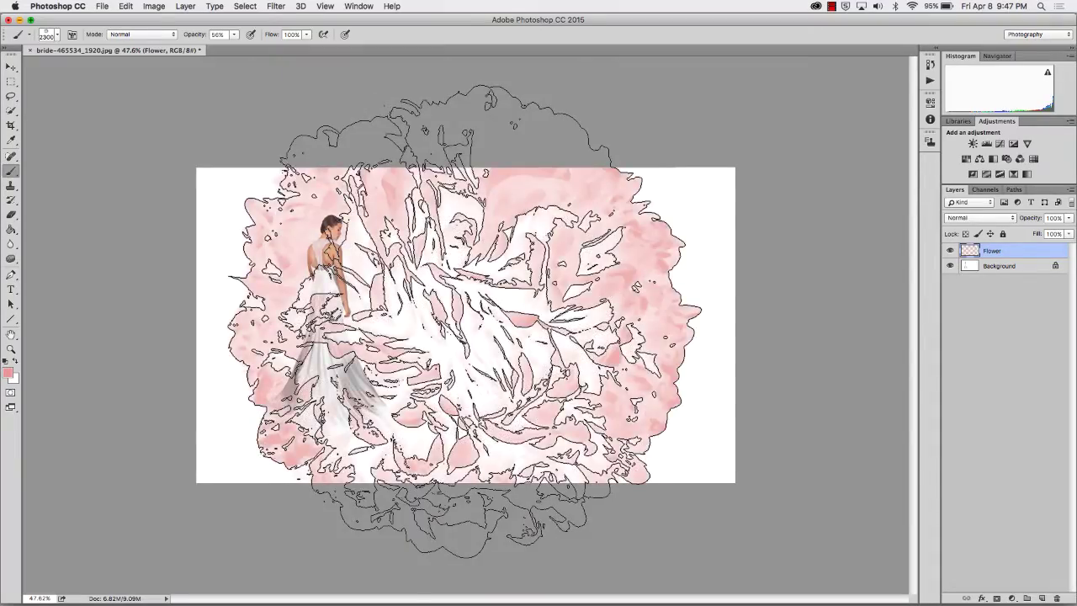
left_click(465, 322)
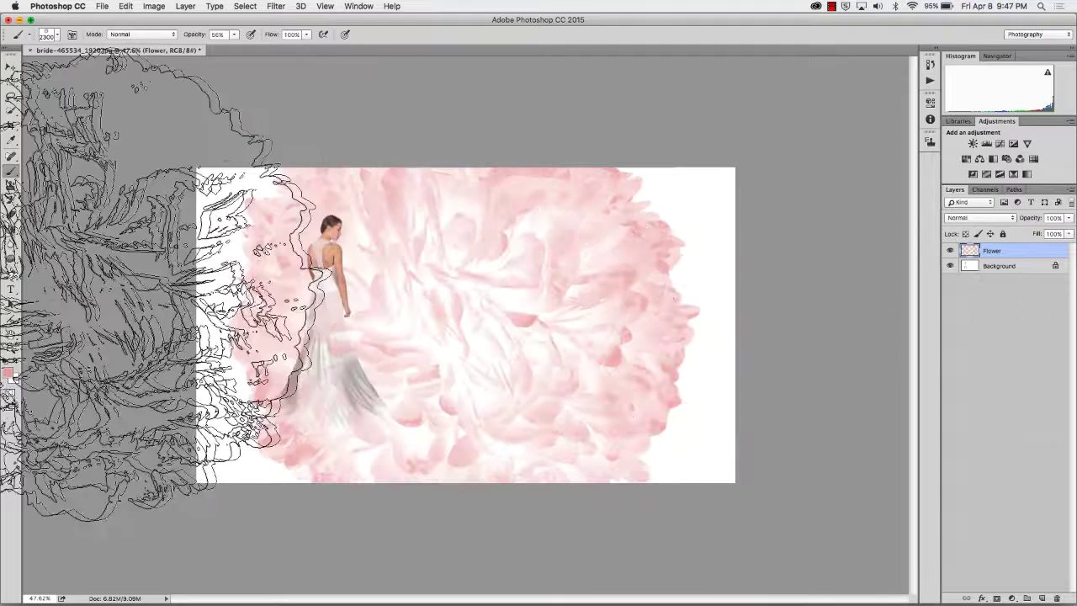
Erase the pink petals covering the bride's body and dress on the Flower layer, using the 83 px eraser at 51% opacity
left_click(11, 215)
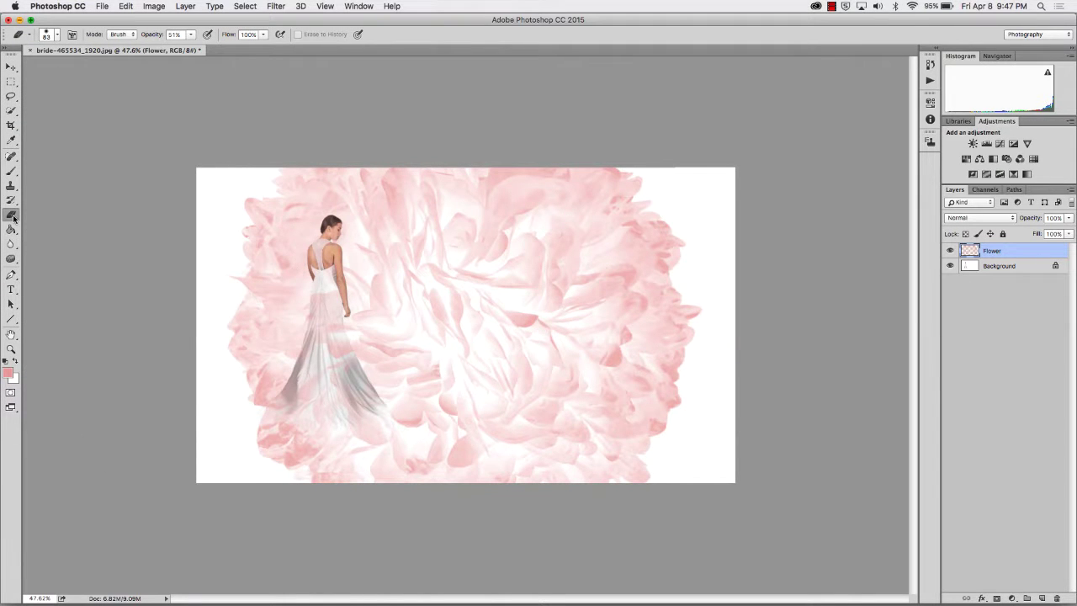
scroll(315, 256, "up", 5)
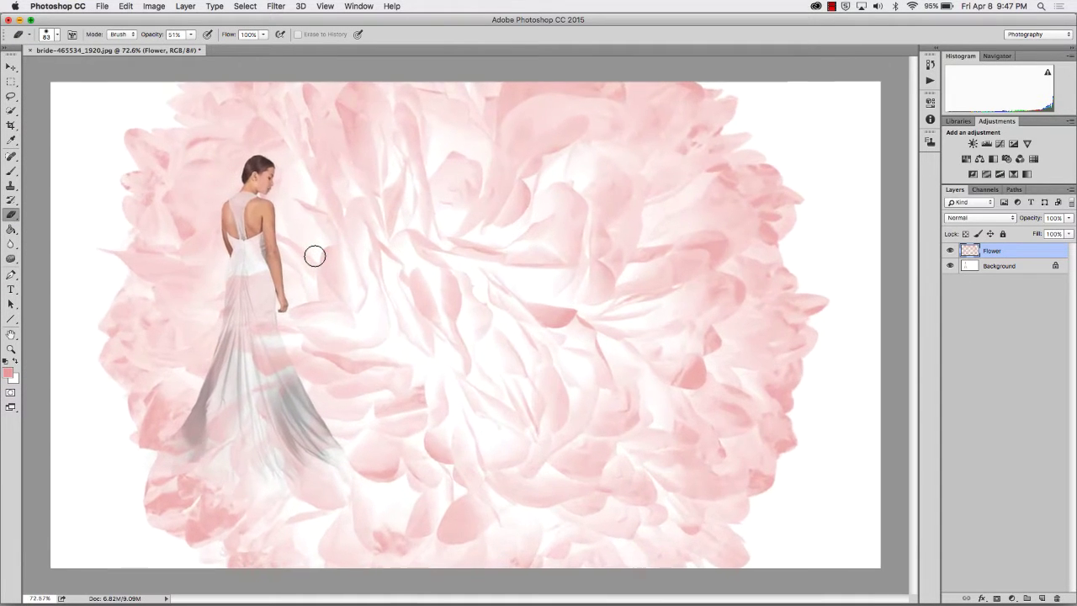
mouse_move(246, 175)
left_mouse_down()
mouse_move(230, 236)
mouse_move(226, 209)
mouse_move(241, 225)
mouse_move(236, 303)
mouse_move(252, 284)
mouse_move(250, 254)
mouse_move(235, 333)
mouse_move(228, 268)
mouse_move(227, 293)
mouse_move(245, 280)
mouse_move(225, 320)
mouse_move(233, 269)
mouse_move(236, 319)
mouse_move(231, 270)
mouse_move(234, 313)
mouse_move(245, 249)
mouse_move(251, 336)
mouse_move(239, 278)
mouse_move(221, 353)
mouse_move(229, 381)
mouse_move(241, 346)
mouse_move(264, 373)
mouse_move(251, 333)
mouse_move(272, 402)
mouse_move(245, 388)
mouse_move(247, 354)
mouse_move(244, 418)
mouse_move(215, 410)
mouse_move(227, 373)
mouse_move(207, 403)
mouse_move(249, 403)
mouse_move(243, 375)
mouse_move(260, 401)
mouse_move(242, 315)
mouse_move(294, 425)
mouse_move(255, 434)
mouse_move(243, 404)
mouse_move(199, 418)
mouse_move(195, 409)
mouse_move(243, 435)
mouse_move(278, 413)
mouse_move(278, 395)
mouse_move(208, 390)
left_mouse_up()
scroll(208, 390, "down", 3)
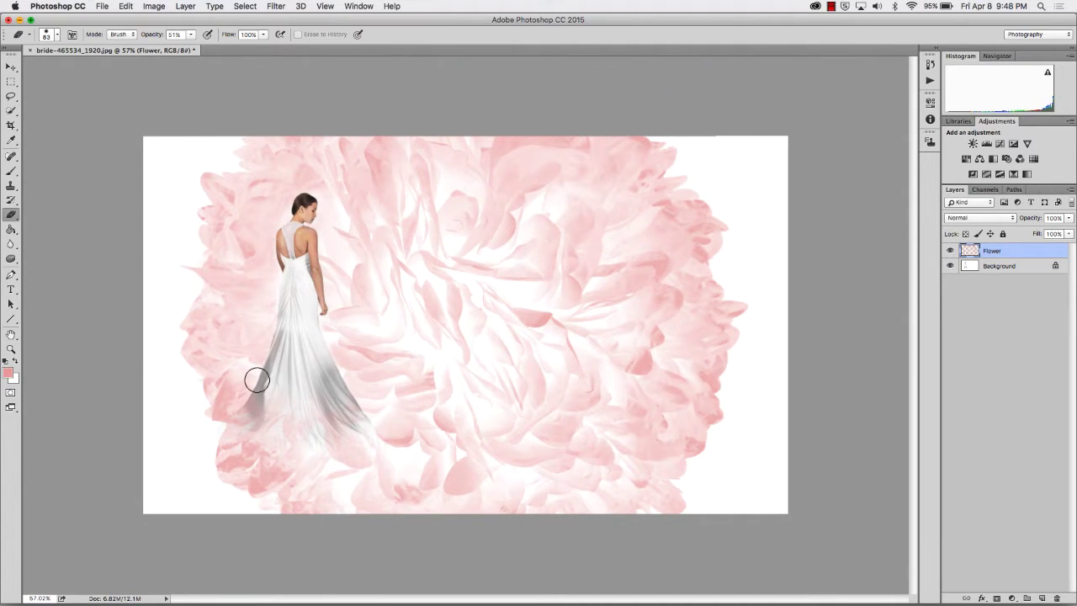
scroll(257, 380, "up", 1)
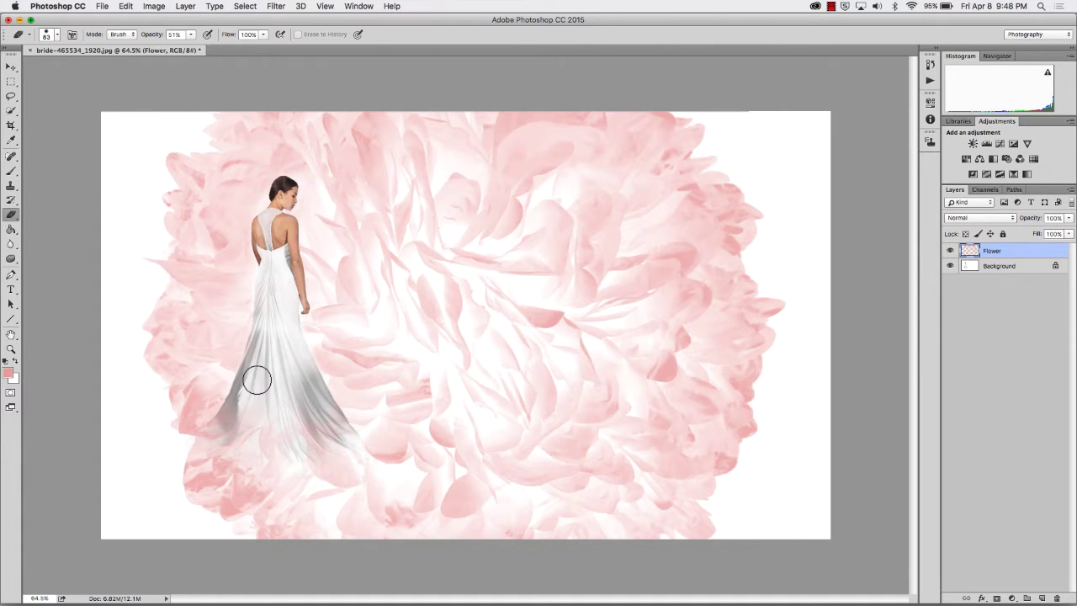
Fill the white margin along the canvas's left edge with overlapping pink stamps of the 2300 px flower brush
left_click(12, 172)
scroll(209, 257, "down", 6)
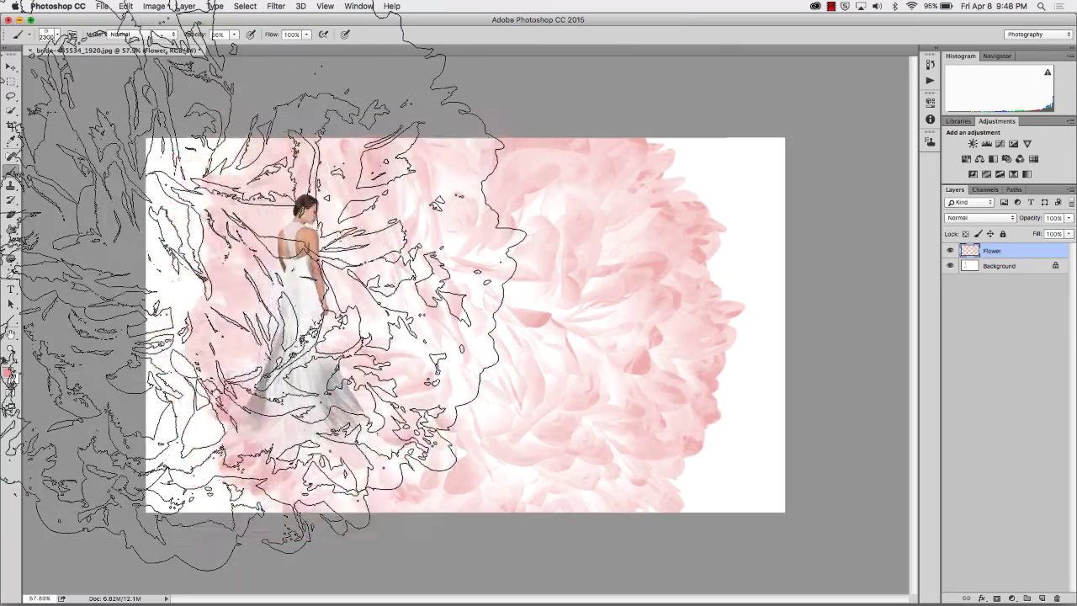
scroll(209, 258, "down", 1)
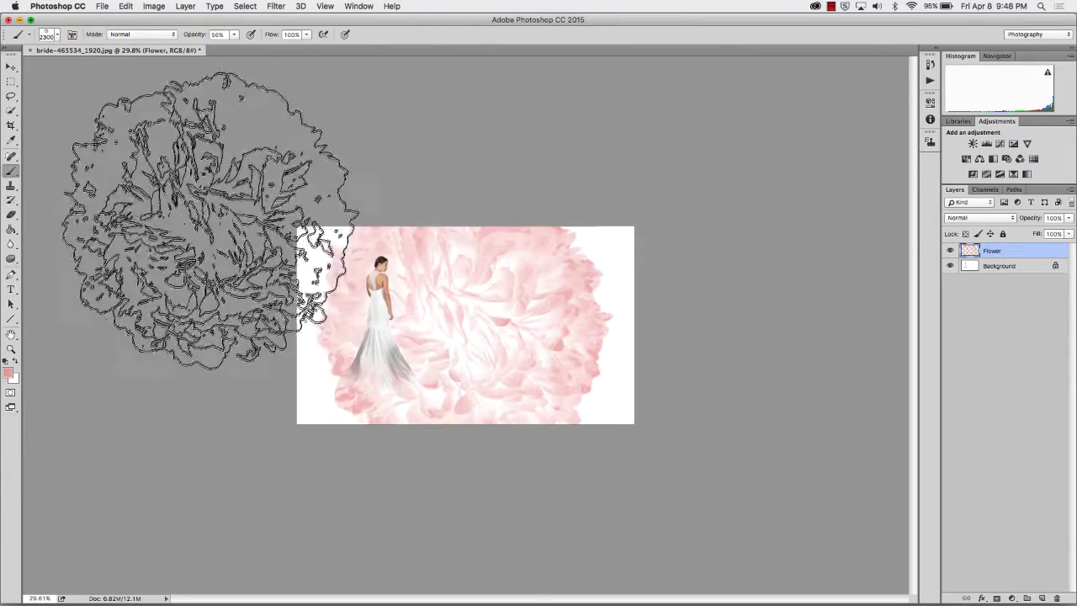
left_click(208, 219)
left_click(209, 217)
mouse_move(210, 217)
left_mouse_down()
mouse_move(189, 343)
mouse_move(196, 400)
mouse_move(222, 445)
left_mouse_up()
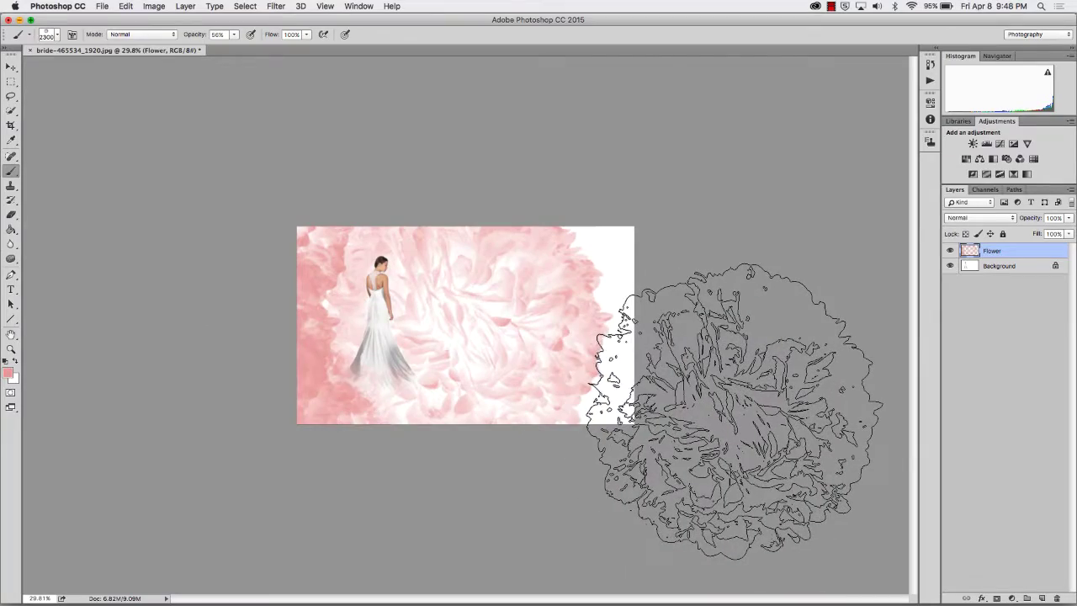
Cover the canvas's right margin and upper edge with further overlapping pink flower stamps
mouse_move(732, 412)
left_mouse_down()
mouse_move(709, 378)
mouse_move(712, 264)
mouse_move(728, 287)
mouse_move(685, 163)
mouse_move(710, 182)
left_mouse_up()
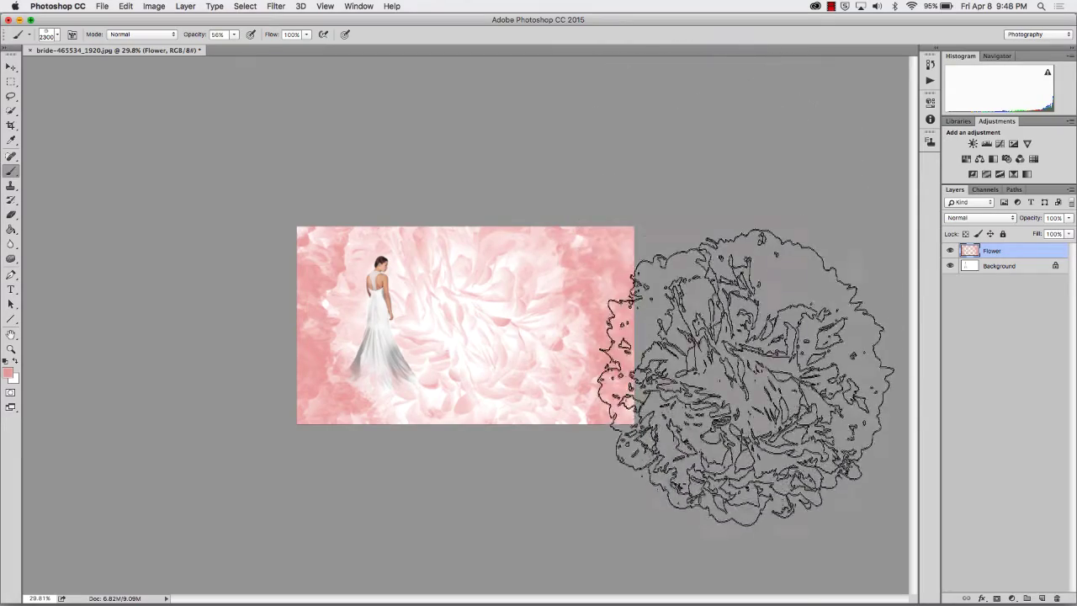
left_click(742, 371)
left_click(685, 355)
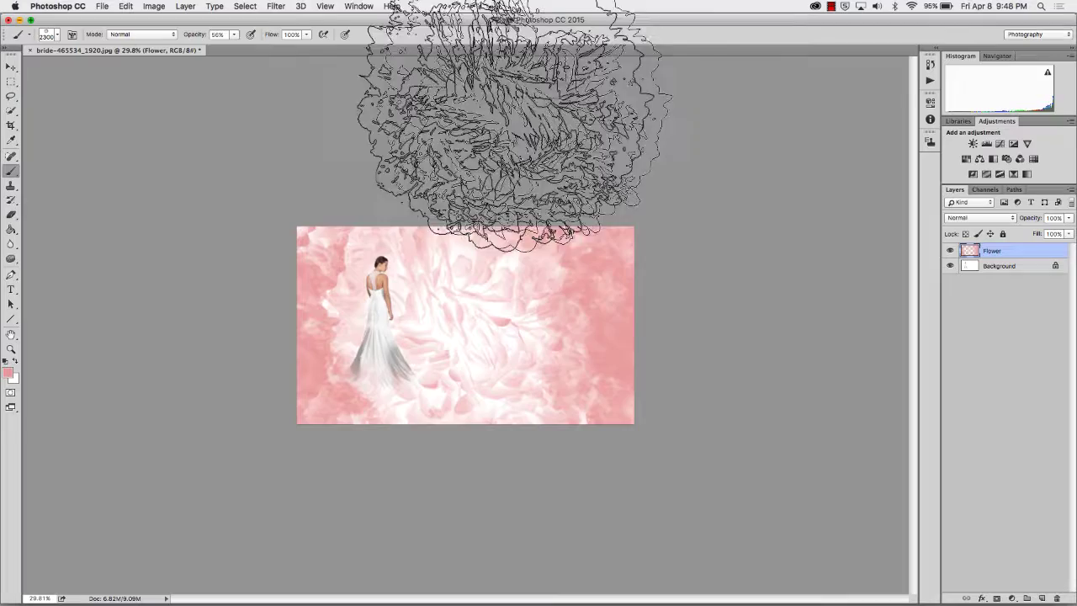
left_click(430, 85)
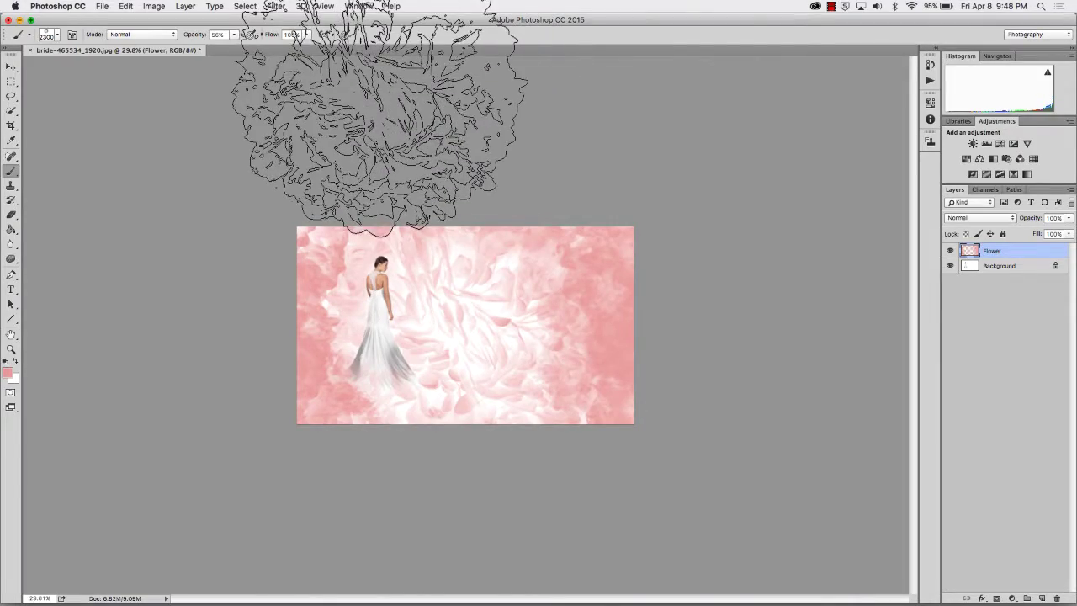
left_click(327, 99)
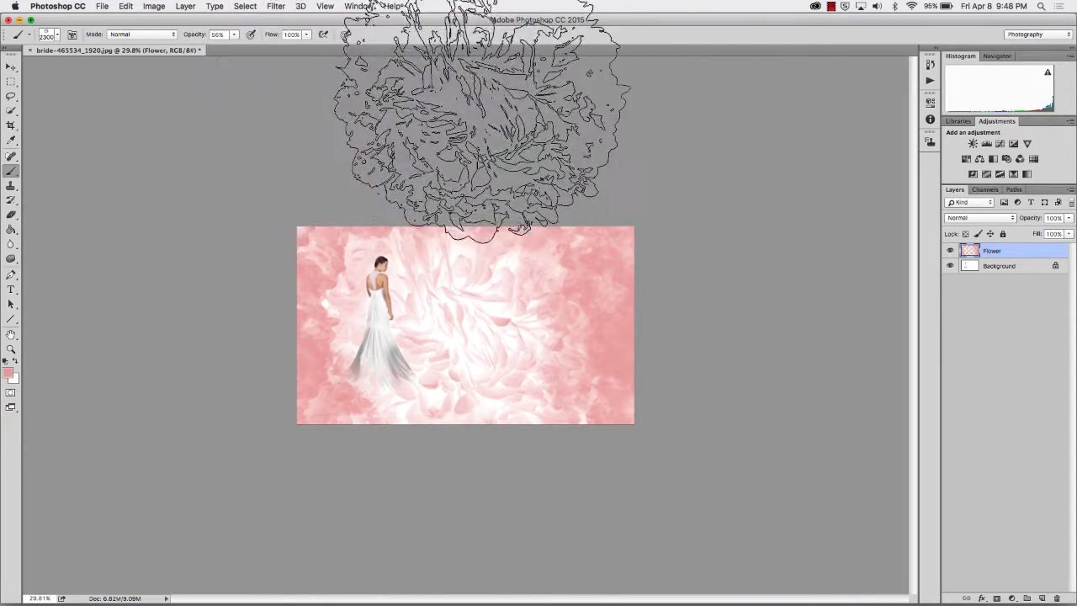
left_click(480, 90)
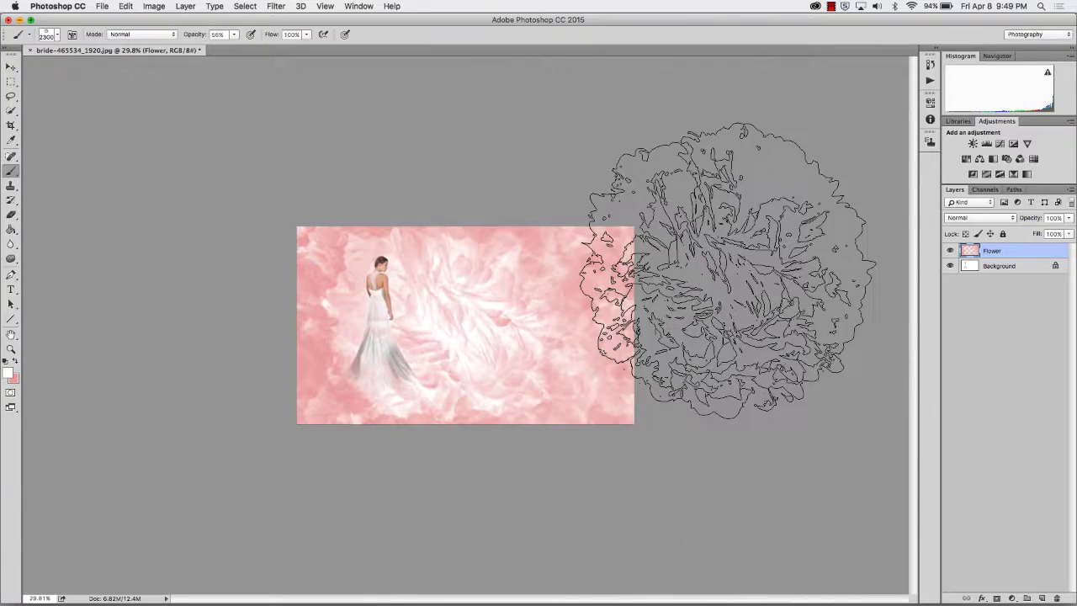
Lighten the pink flower texture across the canvas with overlapping white stamps of the 2300 px flower brush
left_click(729, 274)
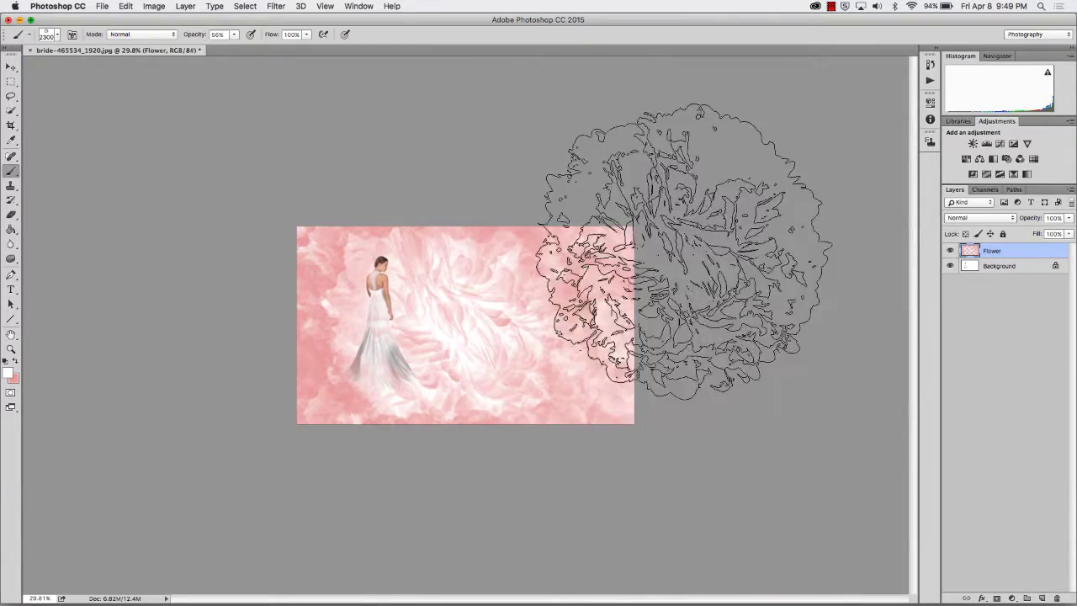
left_click(597, 354)
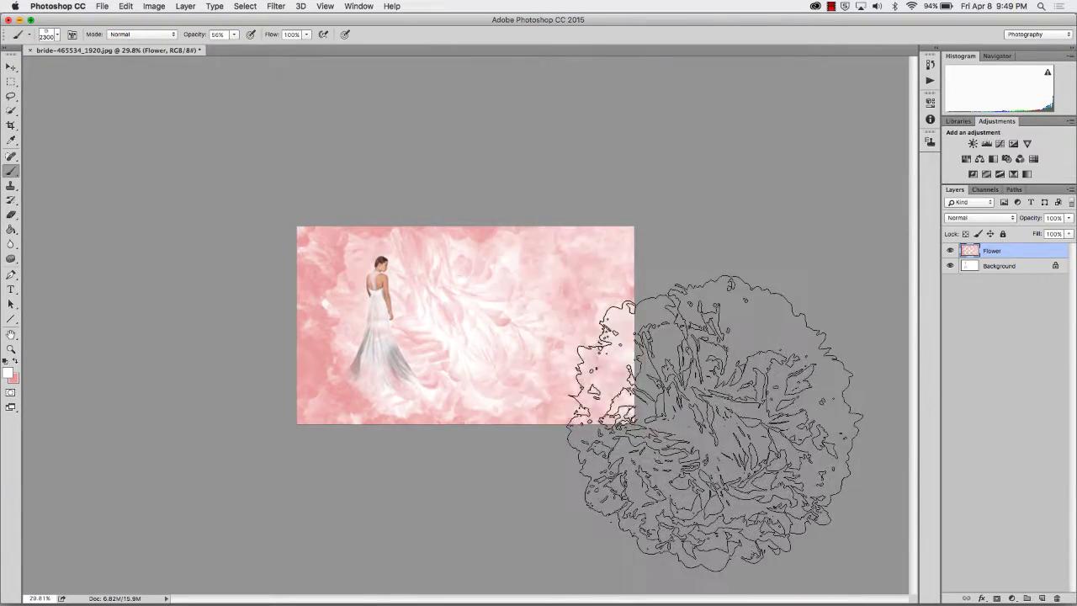
left_click_drag(715, 423, 660, 312)
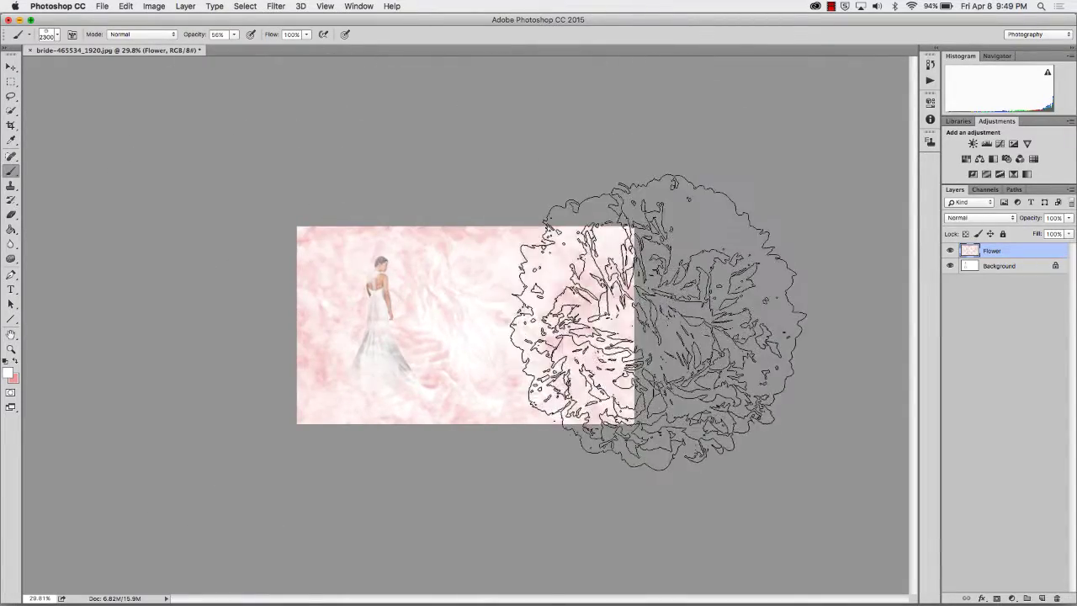
key("super+equal")
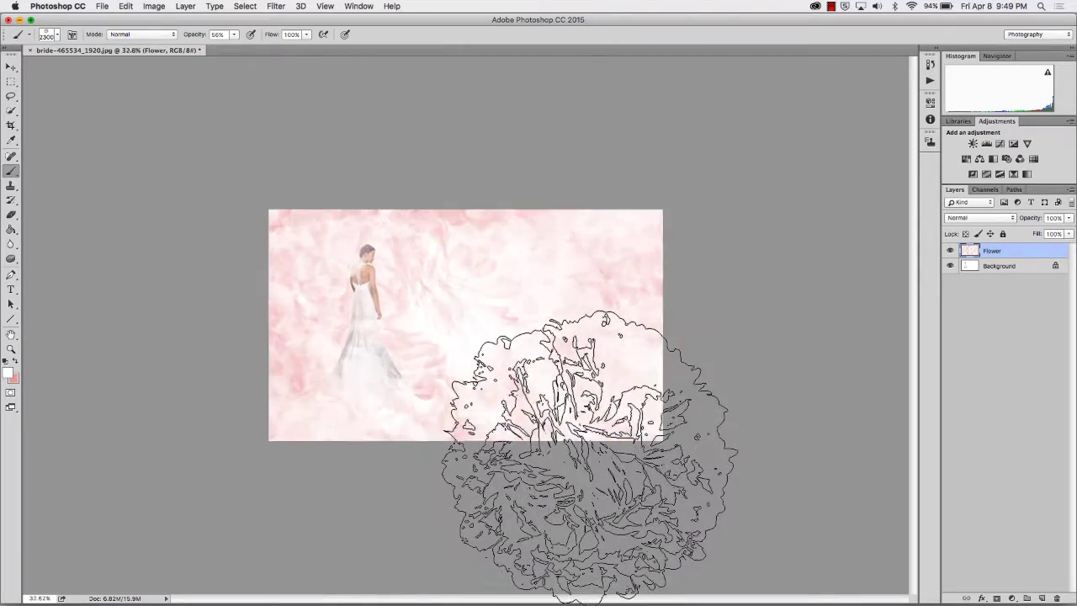
scroll(589, 454, "up", 6)
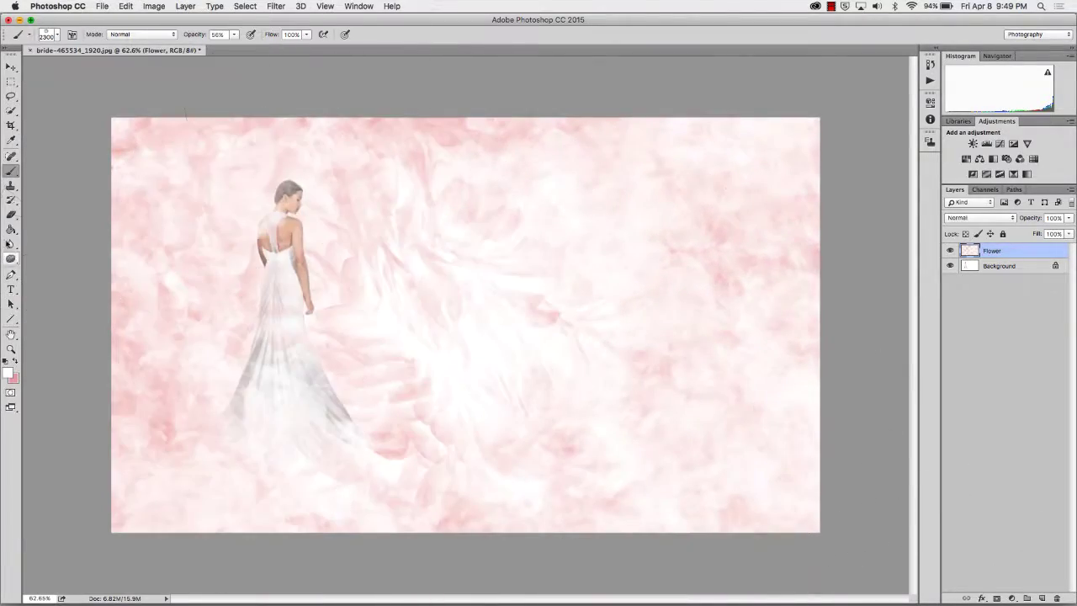
Erase the white haze over the bride's hair, body and dress on the Flower layer with the 83 px eraser at 51% opacity
left_click(10, 216)
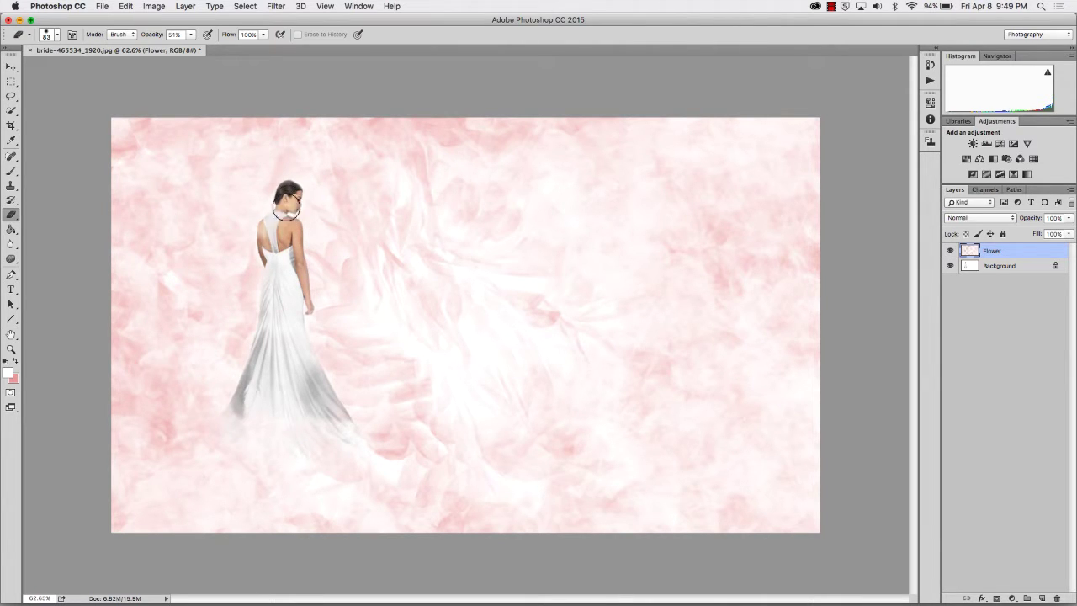
scroll(275, 239, "down", 3)
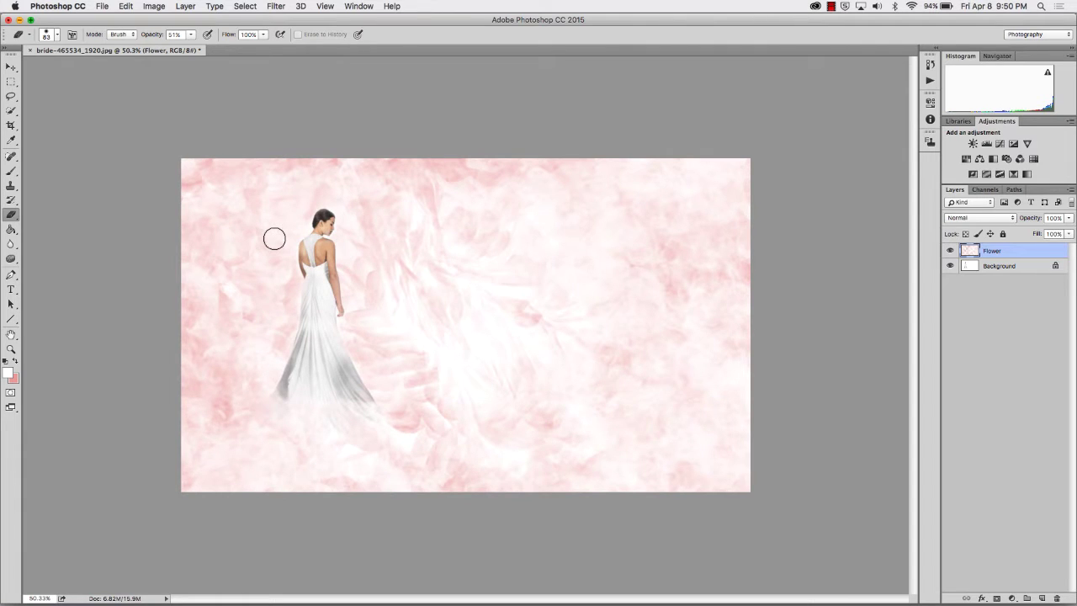
Deepen the canvas's left side and upper-left corner with overlapping pink stamps of the flower brush reduced to 1600 px
left_click(12, 171)
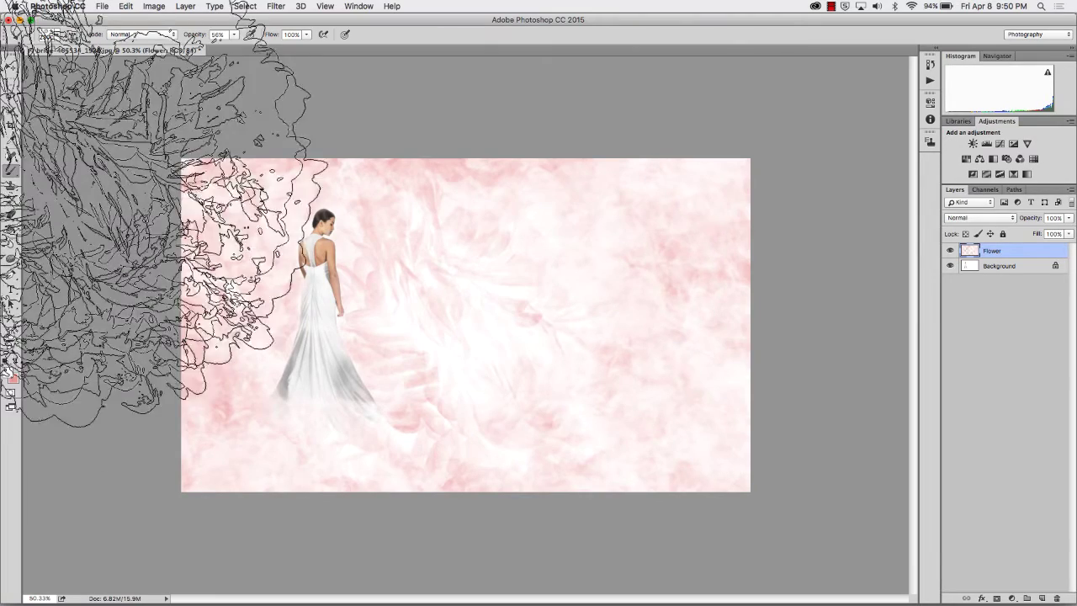
key("super+minus")
scroll(184, 288, "down", 4)
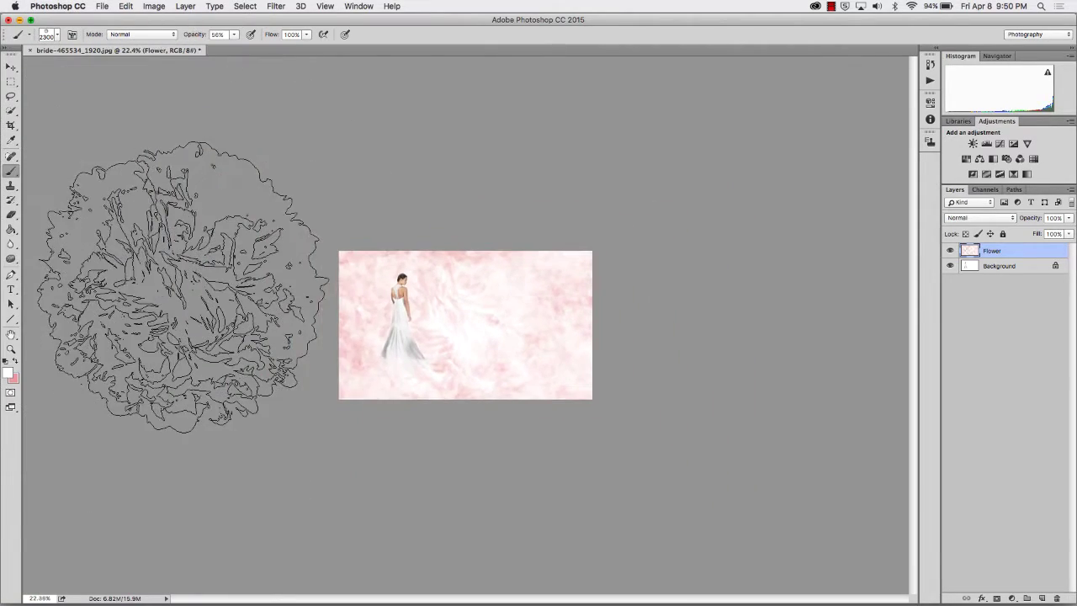
key("bracketleft")
key("bracketleft")
key("bracketleft")
key("bracketleft")
key("bracketleft")
key("bracketleft")
key("bracketleft")
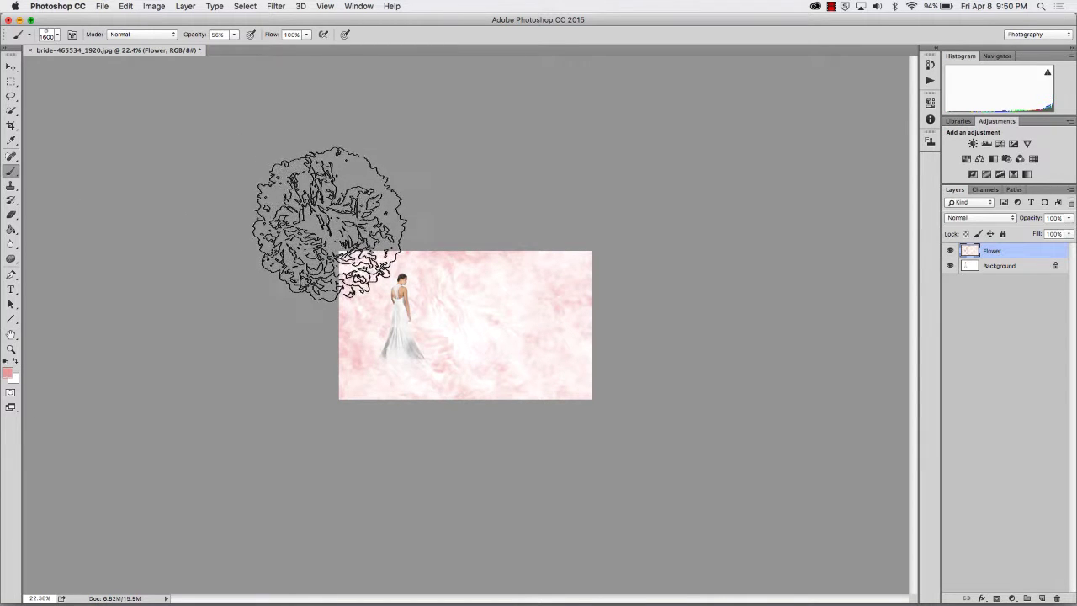
left_click(330, 226)
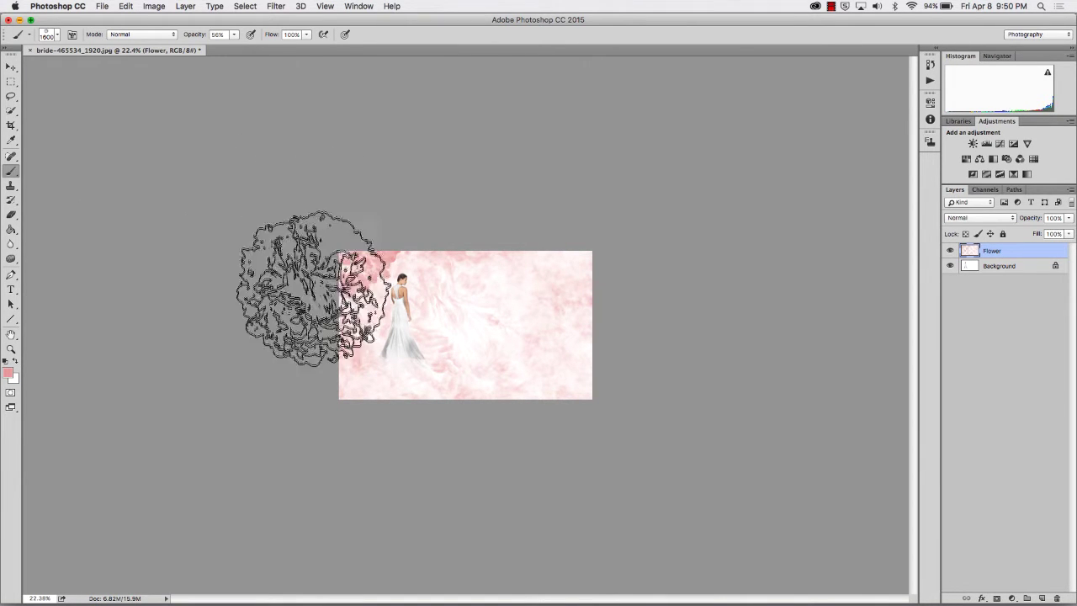
left_click(308, 289)
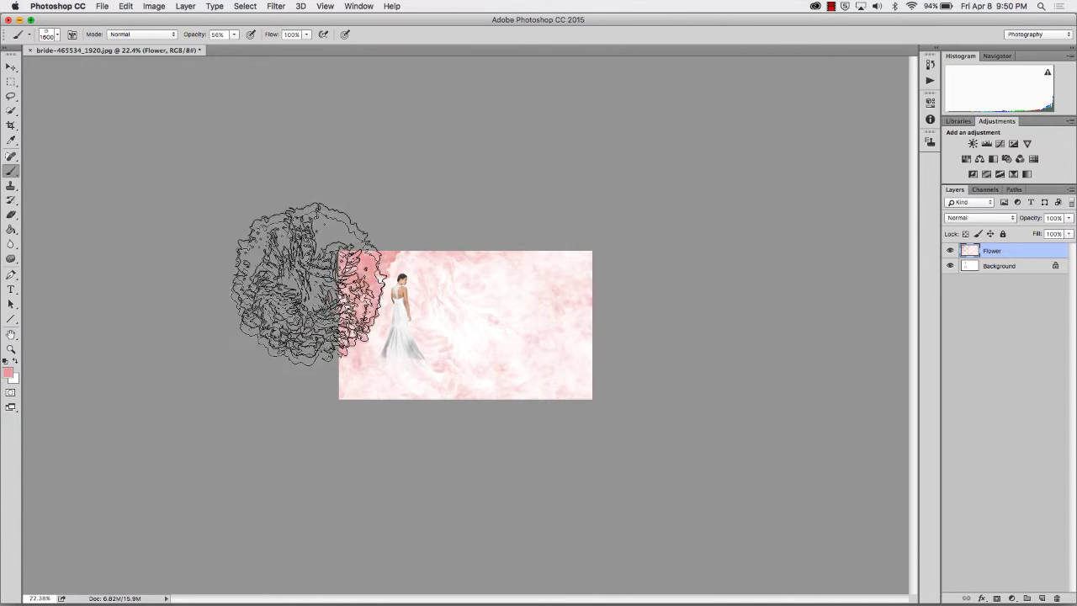
left_click(337, 227)
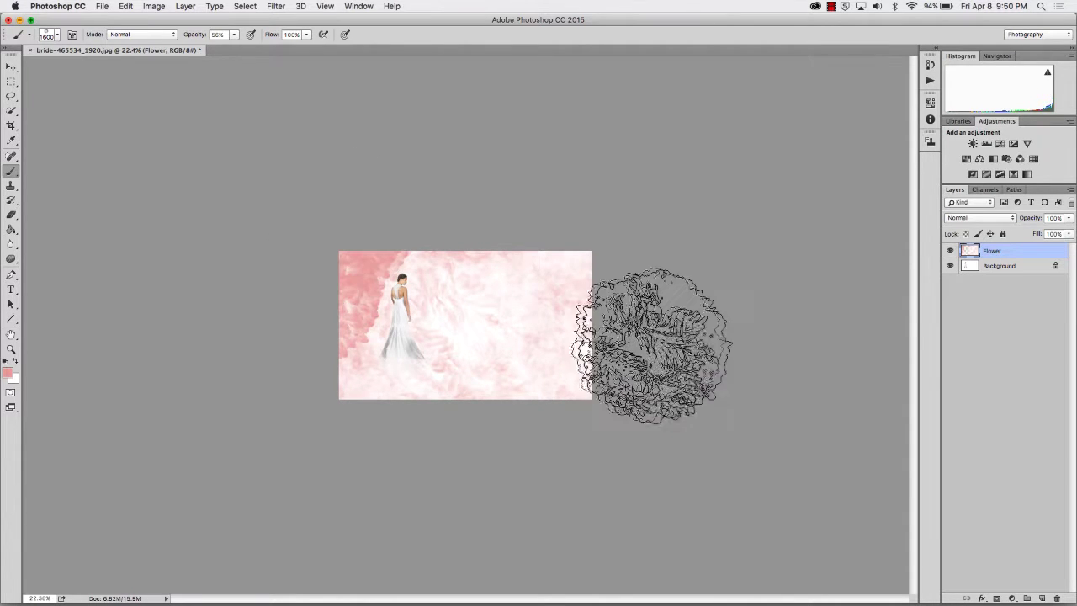
Enlarge the flower brush to 2100 px and stamp pink flowers from the canvas's lower-right corner across the rest of the background
key("bracketright")
key("bracketright")
key("bracketright")
key("bracketright")
key("bracketright")
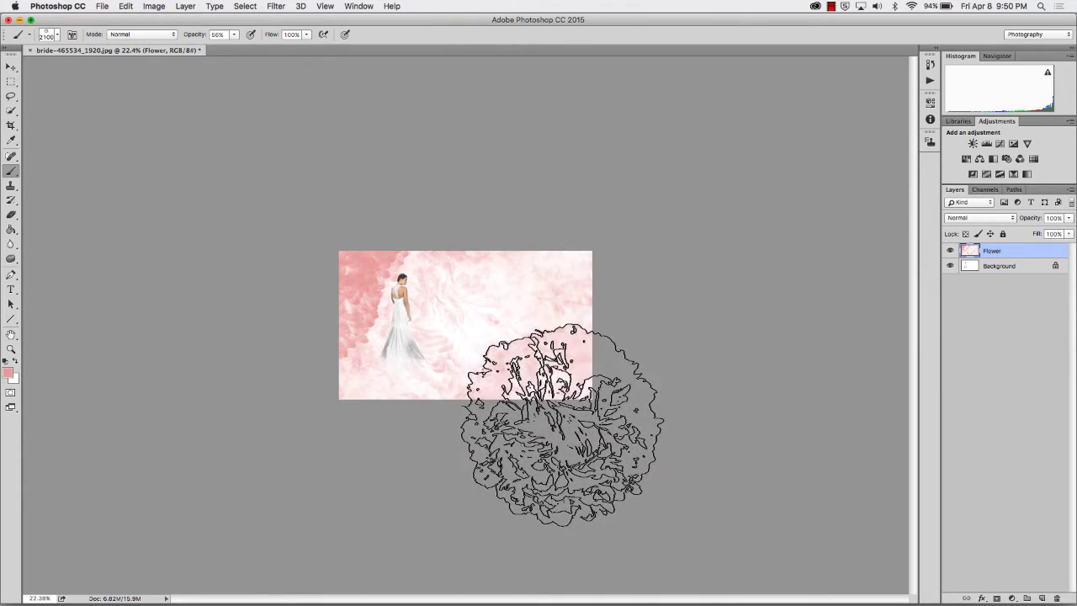
left_click(563, 425)
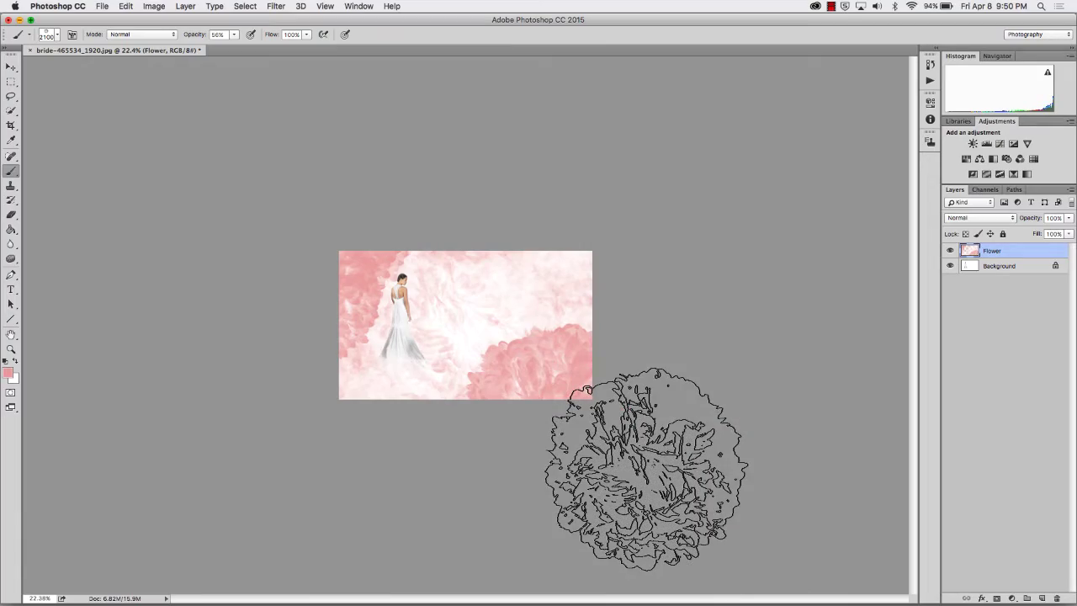
scroll(646, 468, "up", 5)
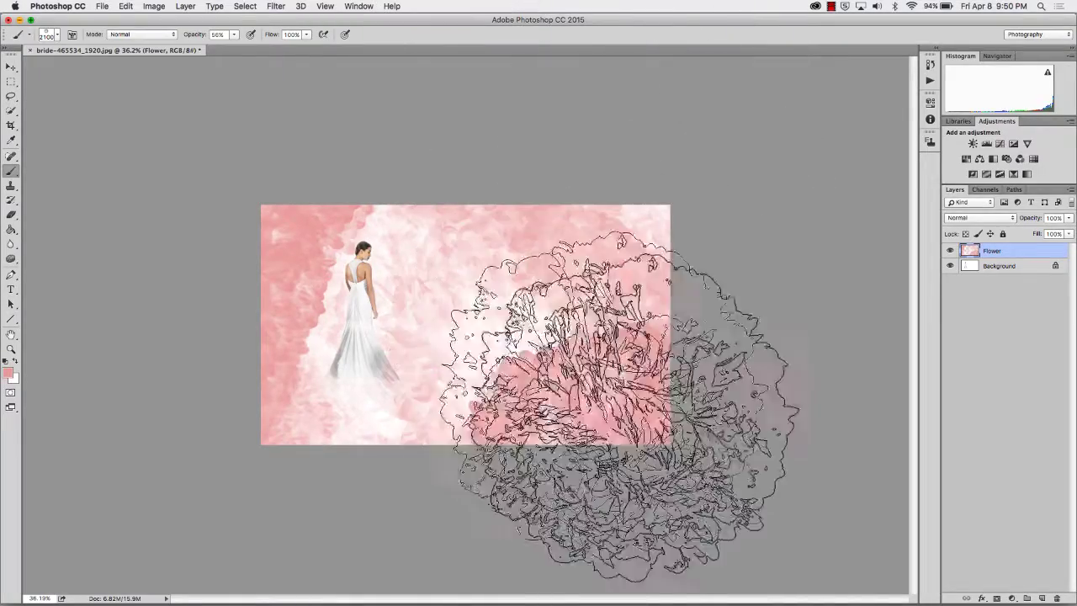
left_click(363, 532)
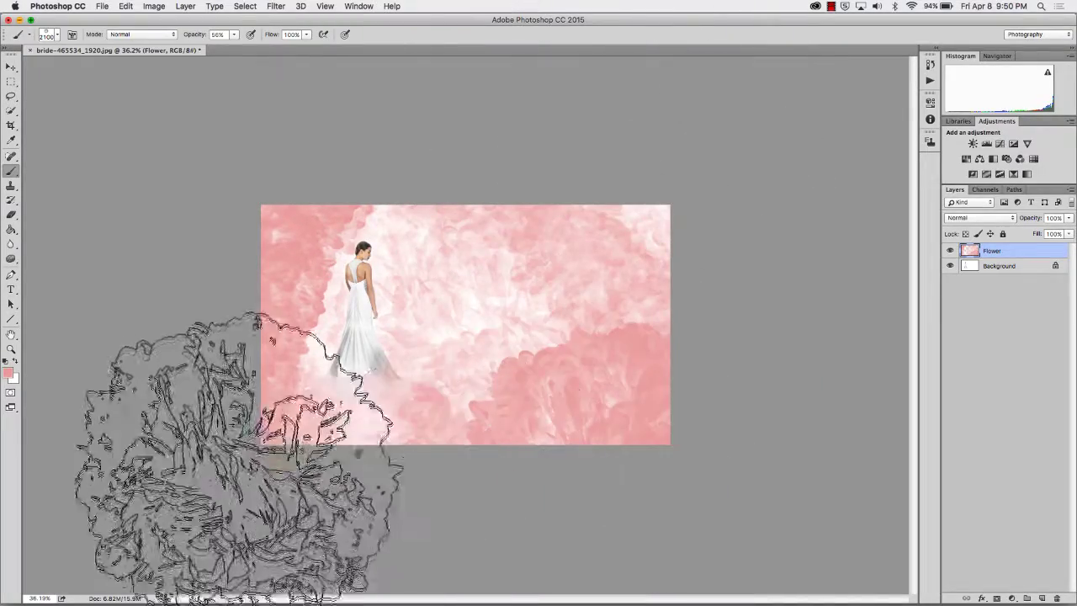
left_click(237, 448)
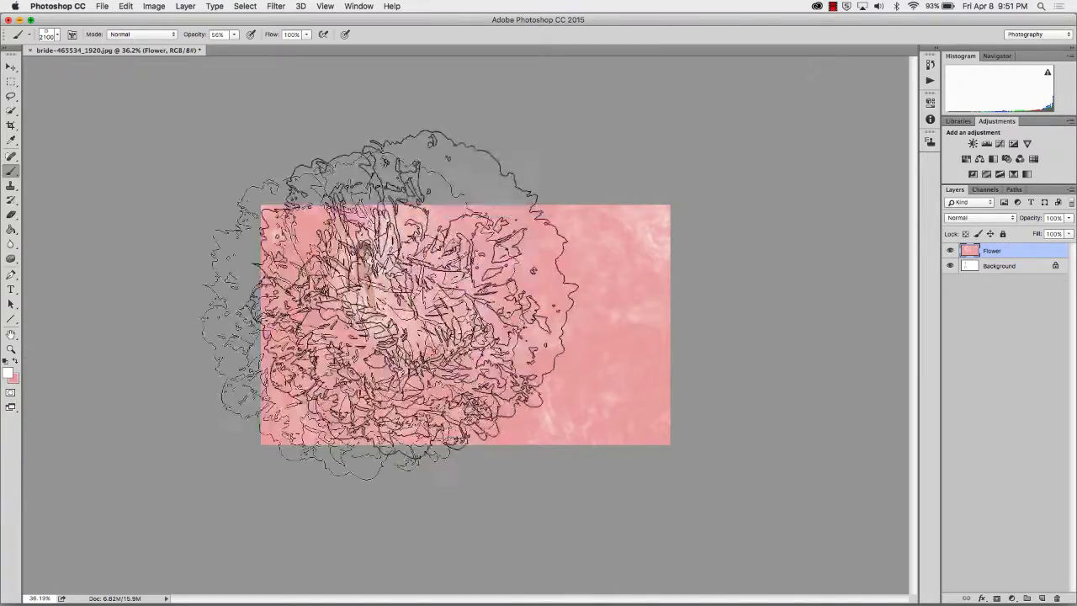
Stamp white flowers centred on the bride, first at 2100 px and again with the flower brush reduced to 1100 px
left_click(385, 299)
left_click(368, 328)
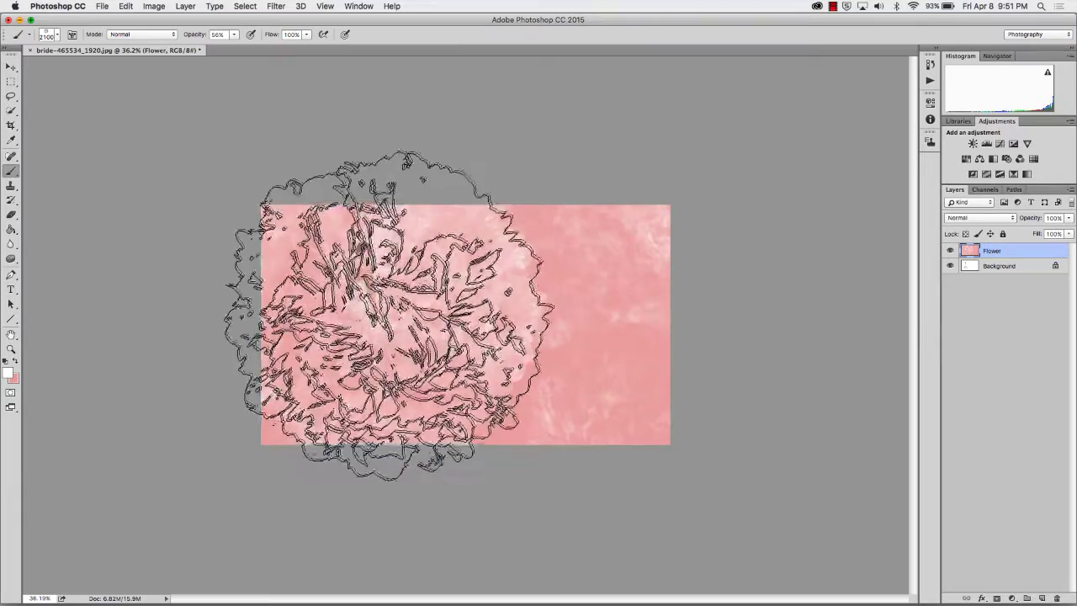
key("bracketleft")
key("bracketleft")
key("bracketleft")
key("bracketleft")
key("bracketleft")
key("bracketleft")
key("bracketleft")
key("bracketleft")
key("bracketleft")
key("bracketleft")
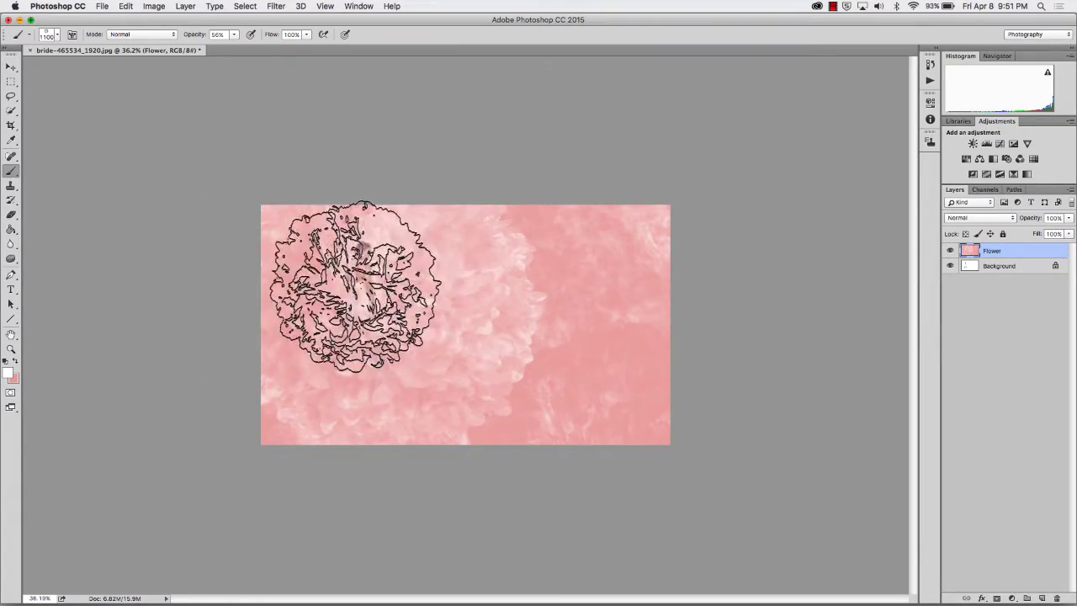
left_click(364, 292)
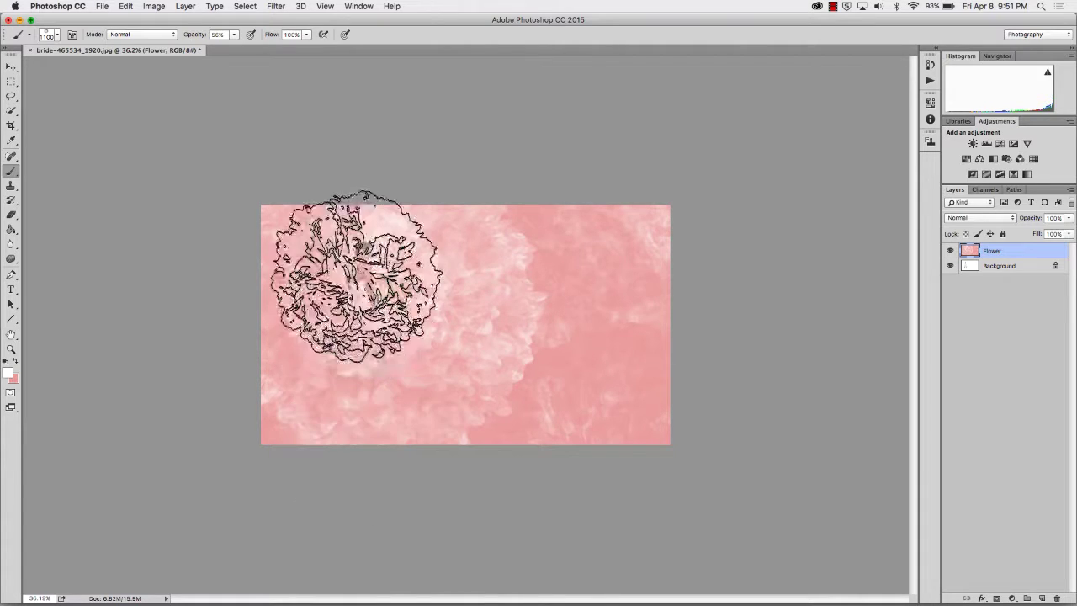
left_click_drag(348, 270, 361, 296)
Layer smaller white flower stamps around the bride with the brush reduced to 800 and 600 px
key("bracketleft")
key("bracketleft")
key("bracketleft")
key("bracketleft")
key("bracketleft")
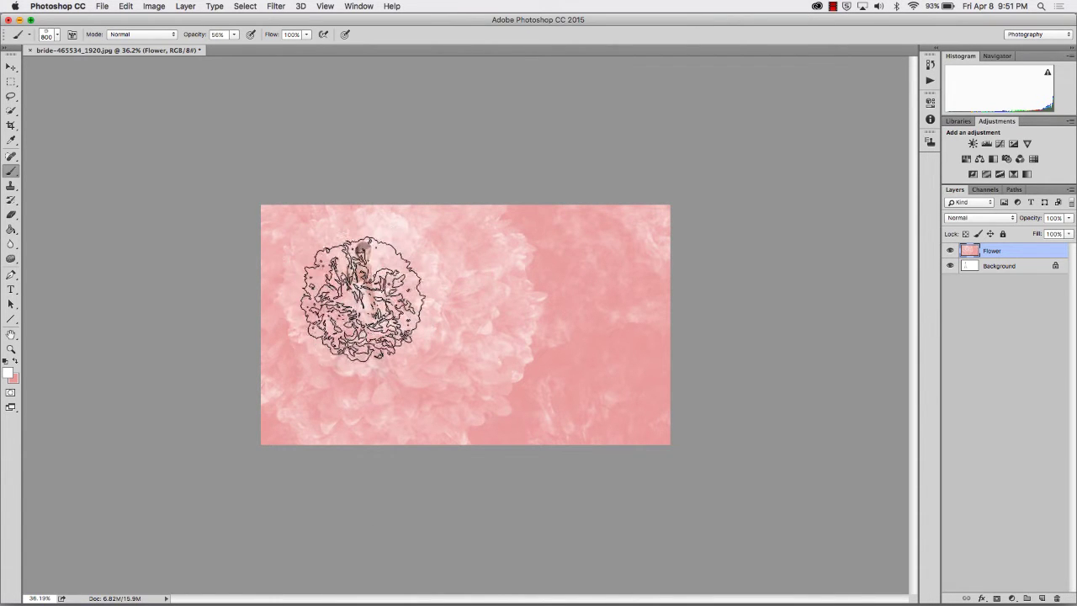
key("super+z")
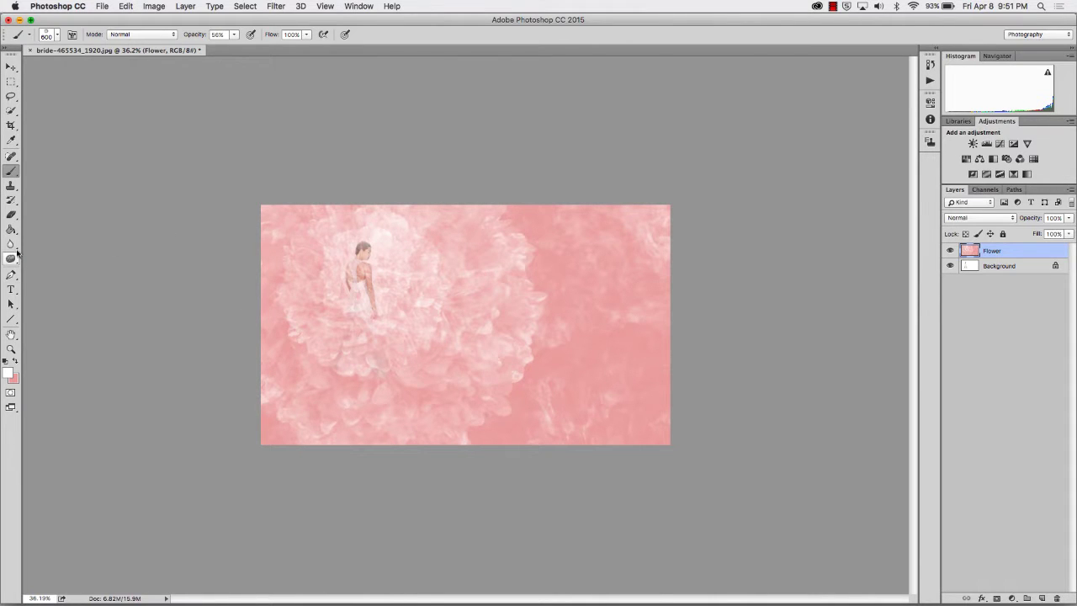
Erase the petals covering the bride's head, body and dress on the Flower layer with the 83 px eraser at 51% opacity
left_click(12, 215)
scroll(334, 269, "up", 5)
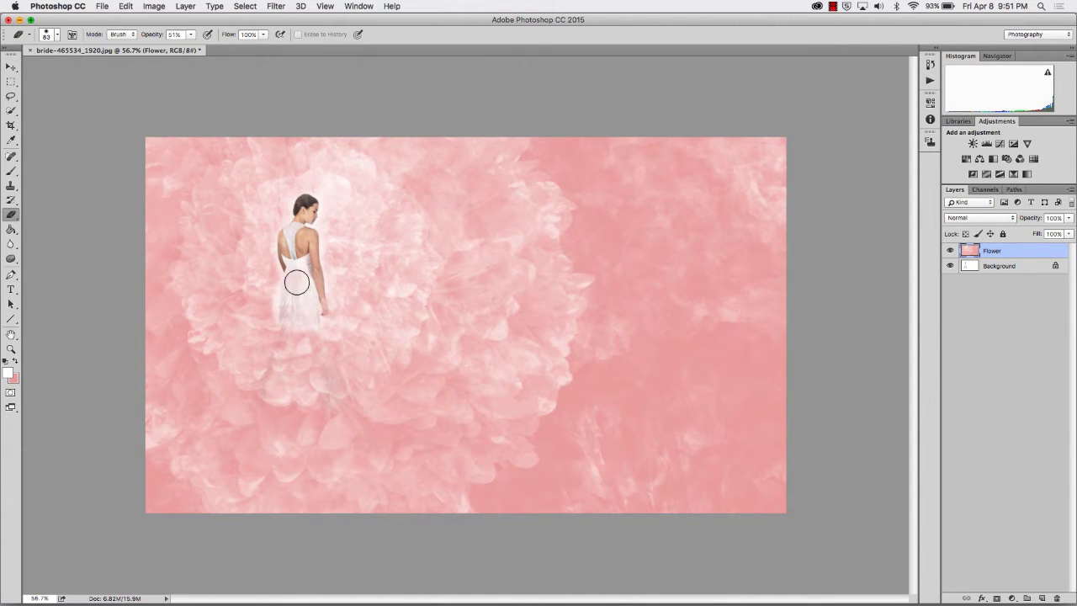
key("super+z")
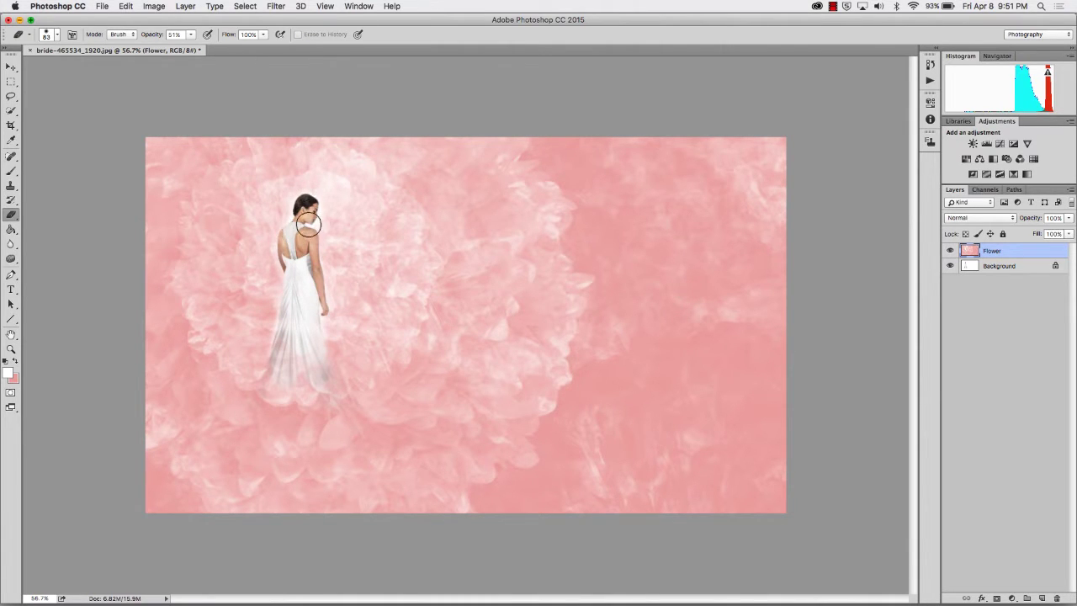
key("super+plus")
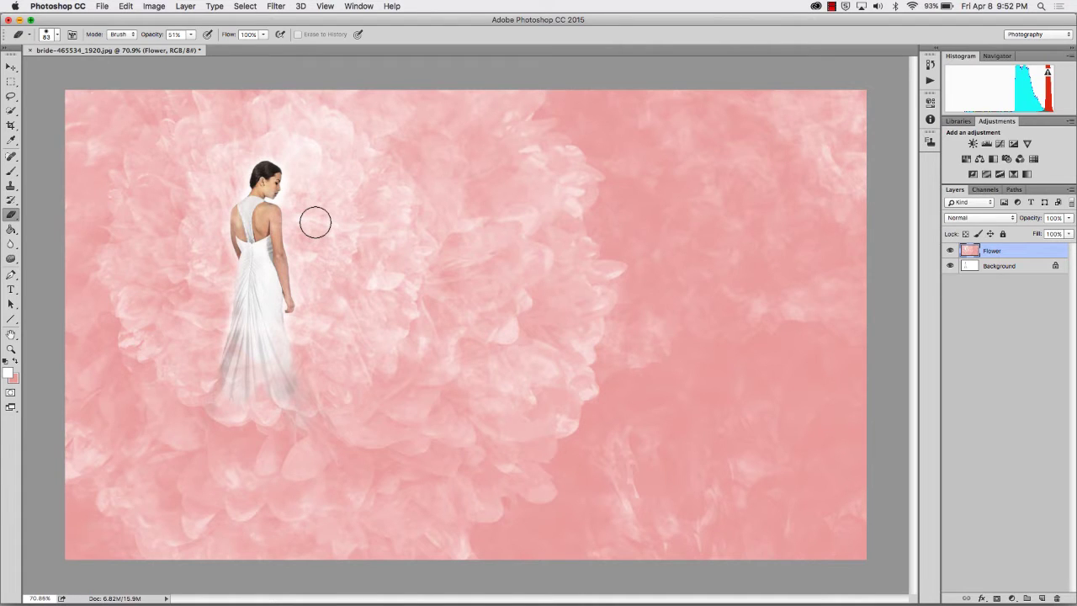
scroll(308, 220, "down", 3)
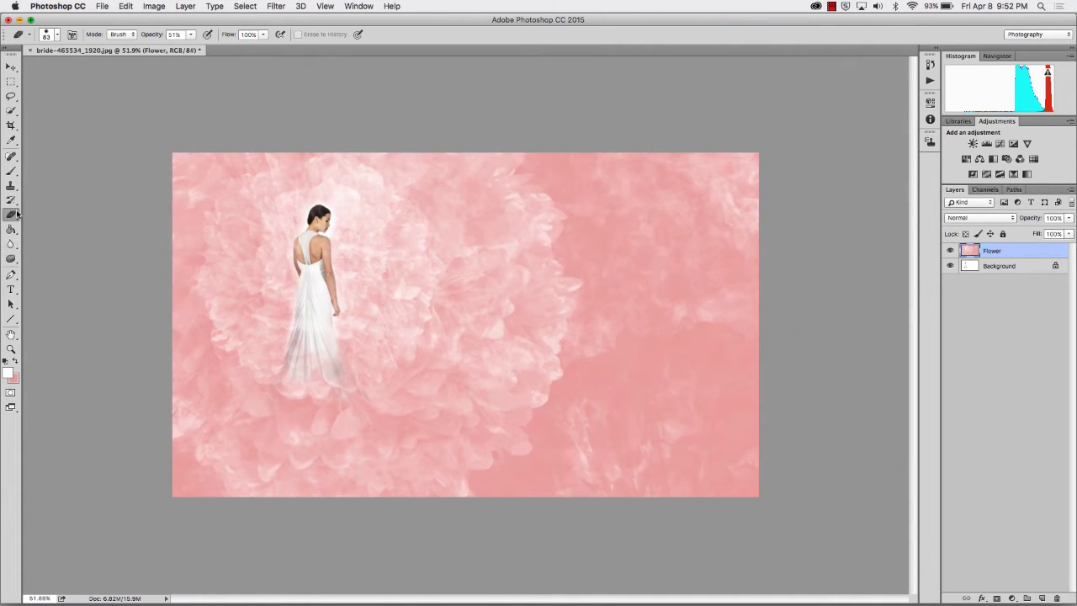
Deepen the background with overlapping pink stamps of the 2200 px flower brush from the canvas's right edge across to its left
left_click(12, 172)
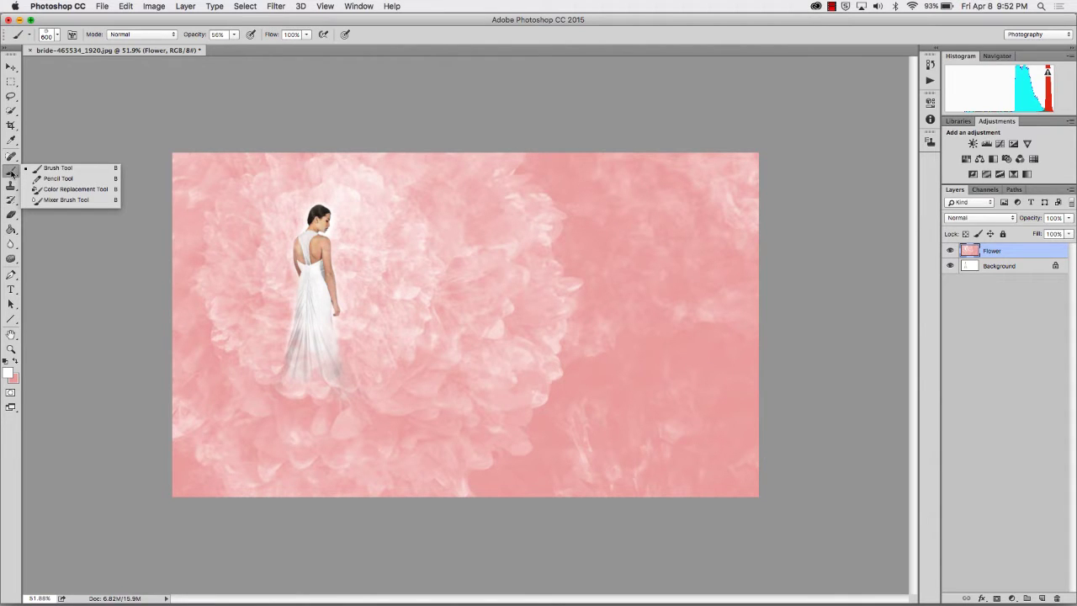
left_click(47, 170)
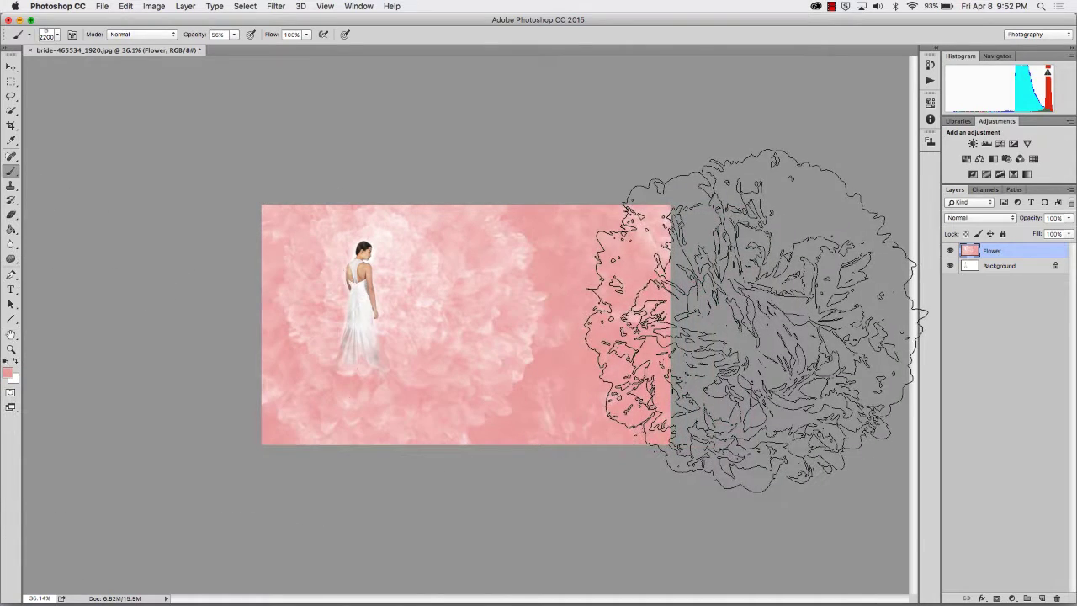
key("r")
left_click(785, 320)
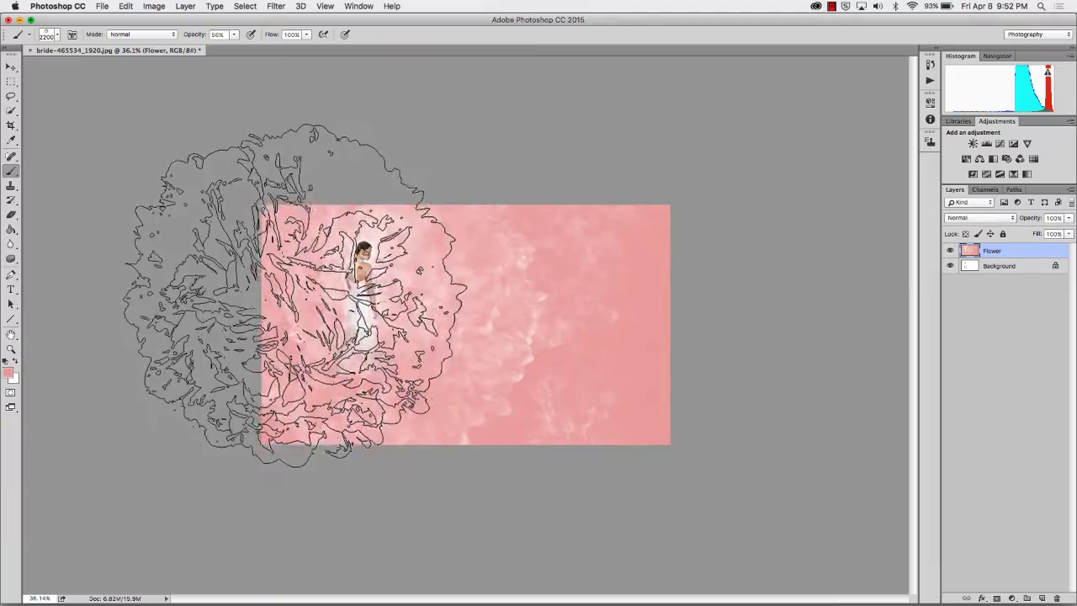
Erase the pink tint from the bride's head and upper body with the 83 px eraser, undoing strokes that spill around her
scroll(200, 375, "up", 5)
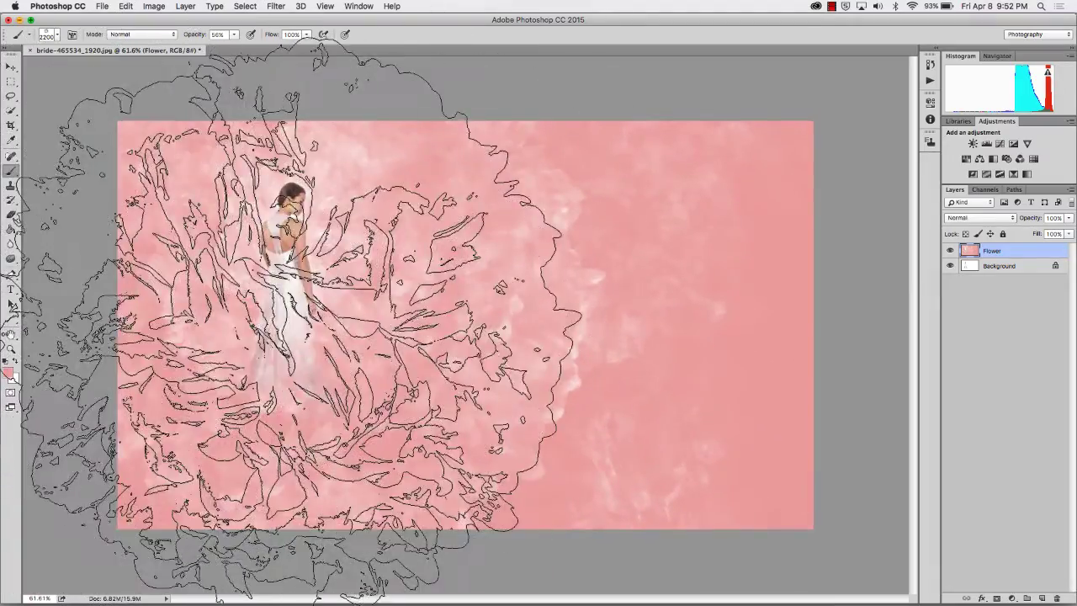
left_click(11, 215)
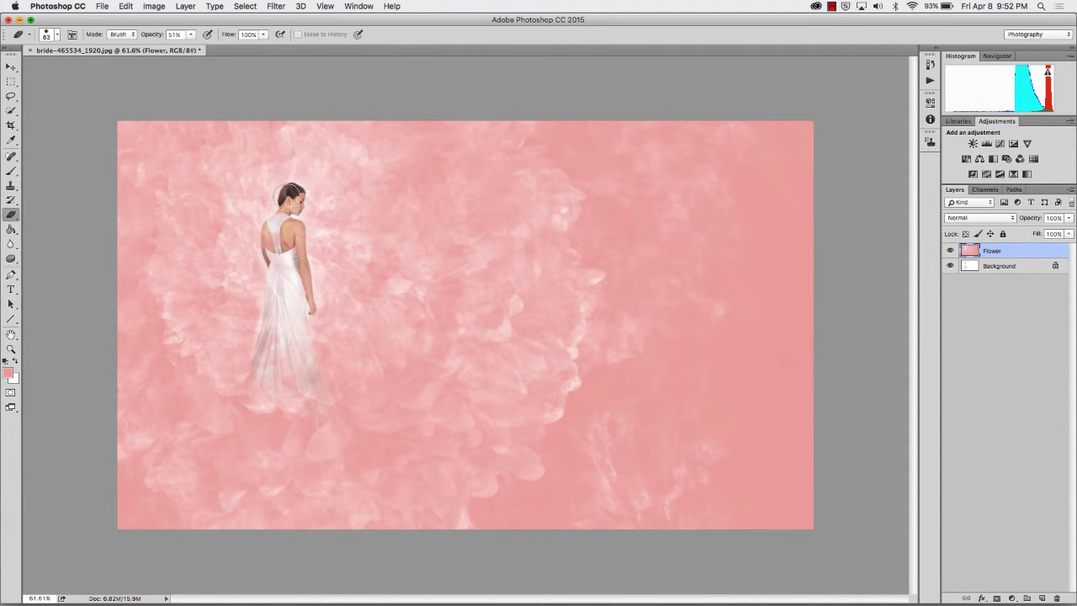
mouse_move(278, 214)
left_mouse_down()
mouse_move(275, 257)
mouse_move(290, 235)
mouse_move(293, 272)
mouse_move(284, 214)
mouse_move(303, 202)
mouse_move(281, 183)
mouse_move(306, 191)
mouse_move(272, 199)
mouse_move(303, 234)
mouse_move(287, 185)
mouse_move(259, 238)
mouse_move(312, 223)
mouse_move(281, 186)
mouse_move(272, 249)
mouse_move(320, 220)
mouse_move(277, 188)
mouse_move(276, 263)
left_mouse_up()
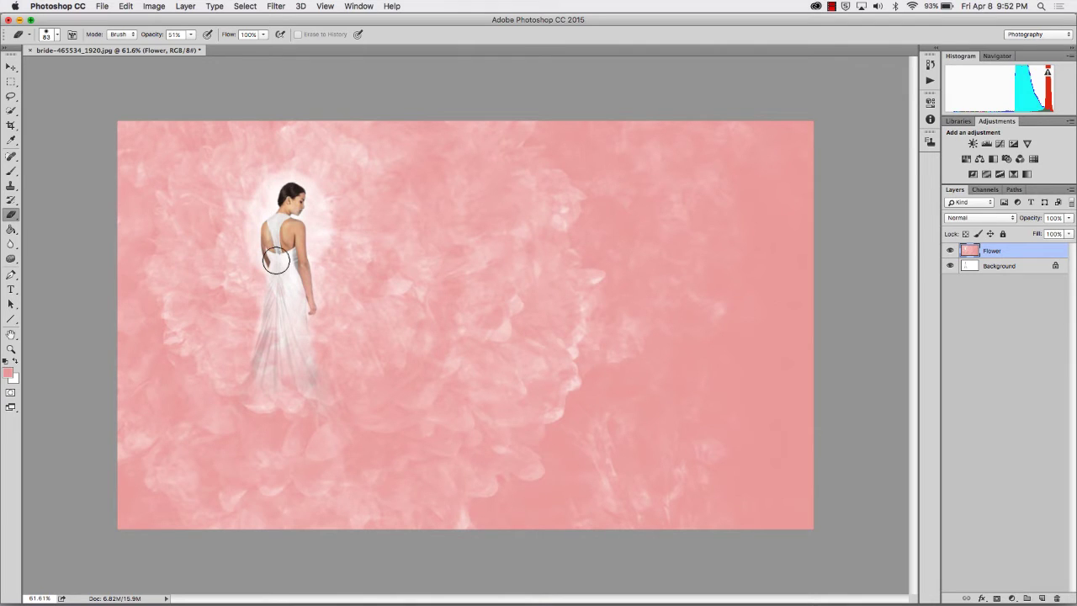
key("super+z")
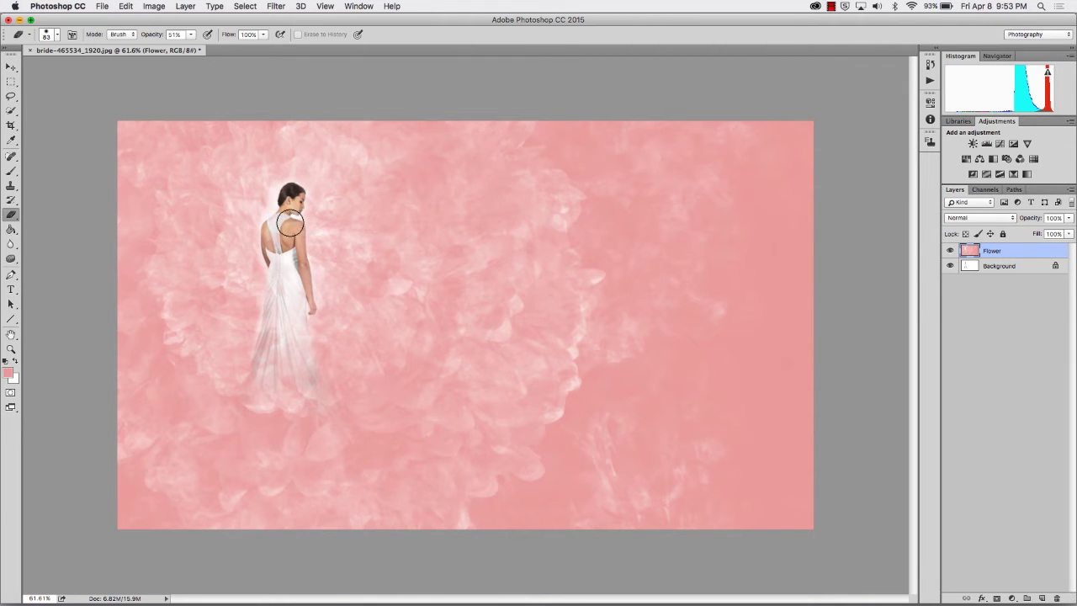
scroll(290, 224, "down", 2)
scroll(289, 224, "up", 6)
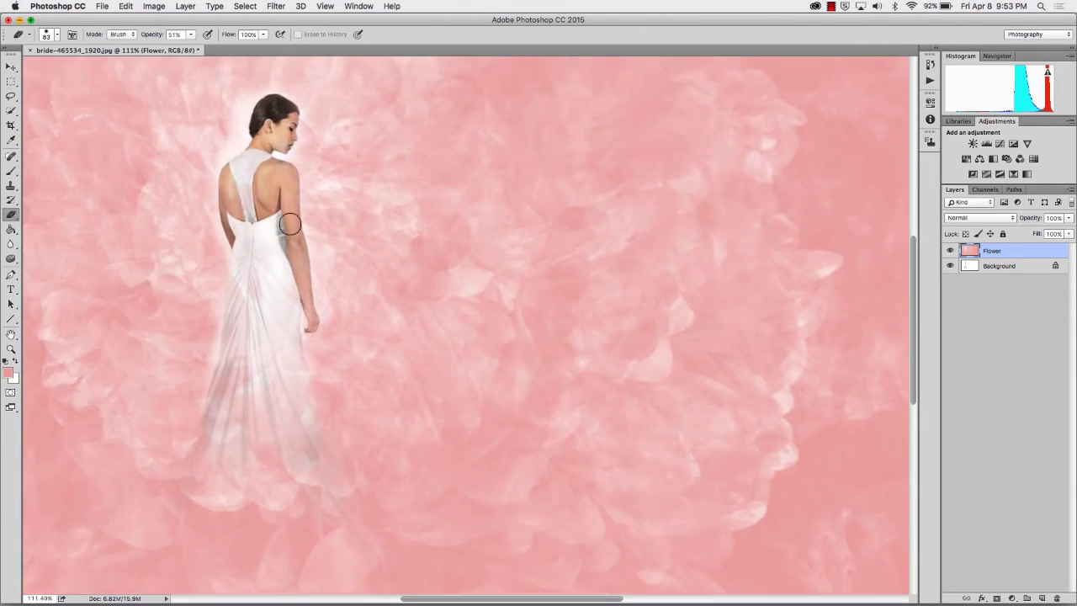
scroll(290, 224, "down", 1)
scroll(300, 143, "down", 2)
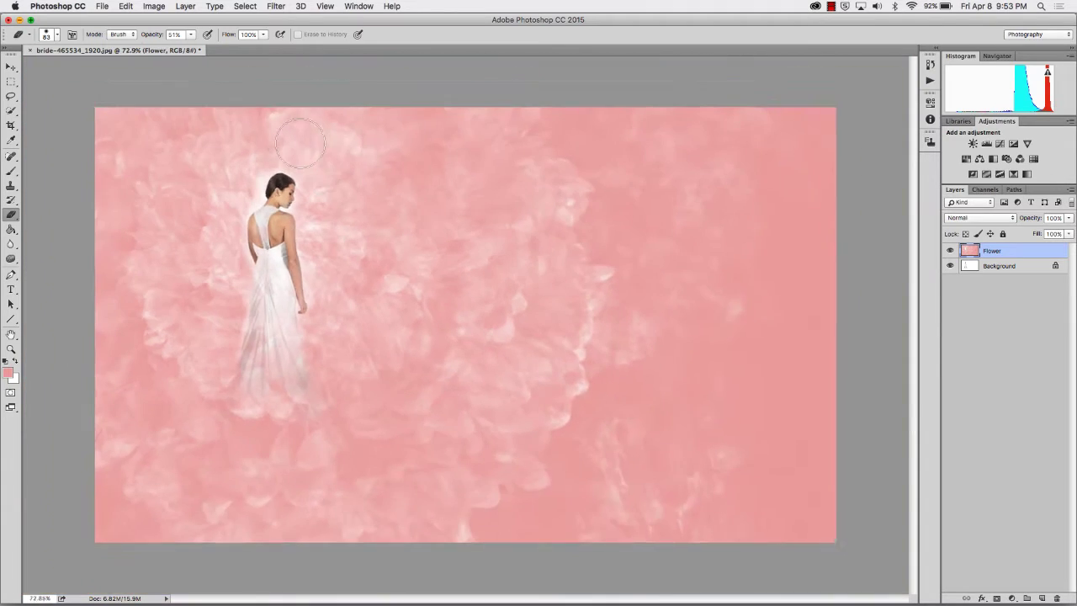
scroll(300, 143, "down", 3)
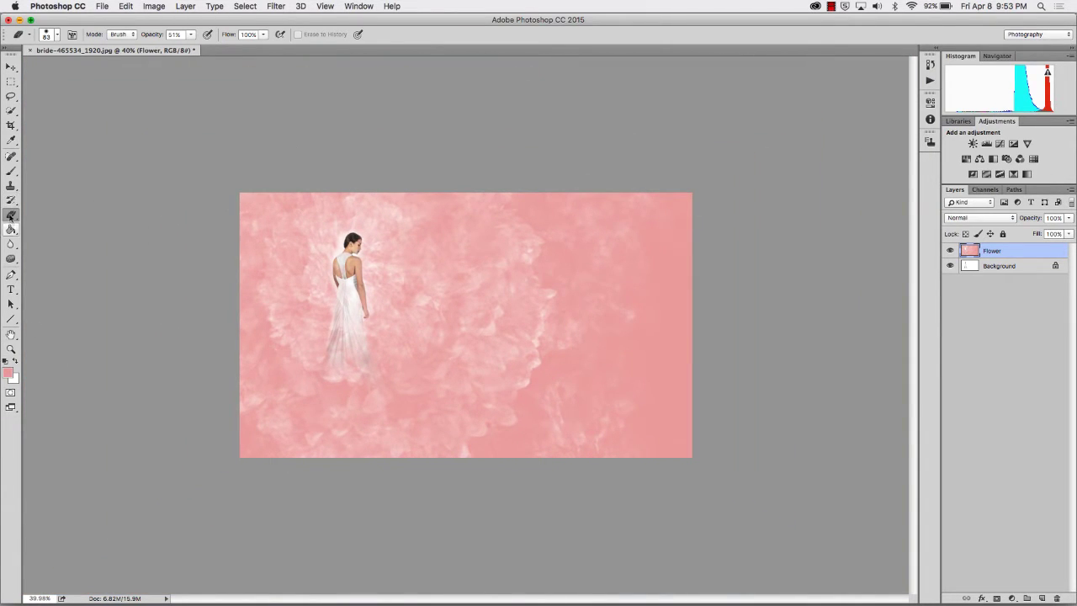
Reduce the flower brush to 300 px and stamp a small pink flower around the bride's head
left_click(12, 173)
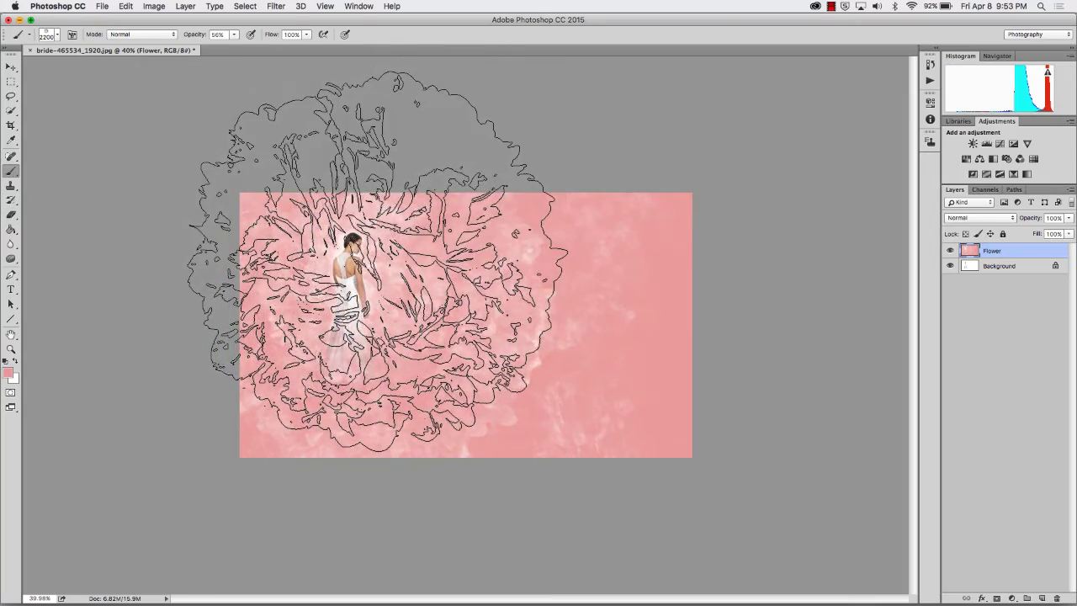
key("bracketleft")
key("bracketleft")
key("bracketleft")
key("bracketleft")
key("bracketleft")
key("bracketleft")
key("bracketleft")
key("bracketleft")
key("bracketleft")
key("bracketleft")
key("bracketleft")
key("bracketleft")
key("bracketleft")
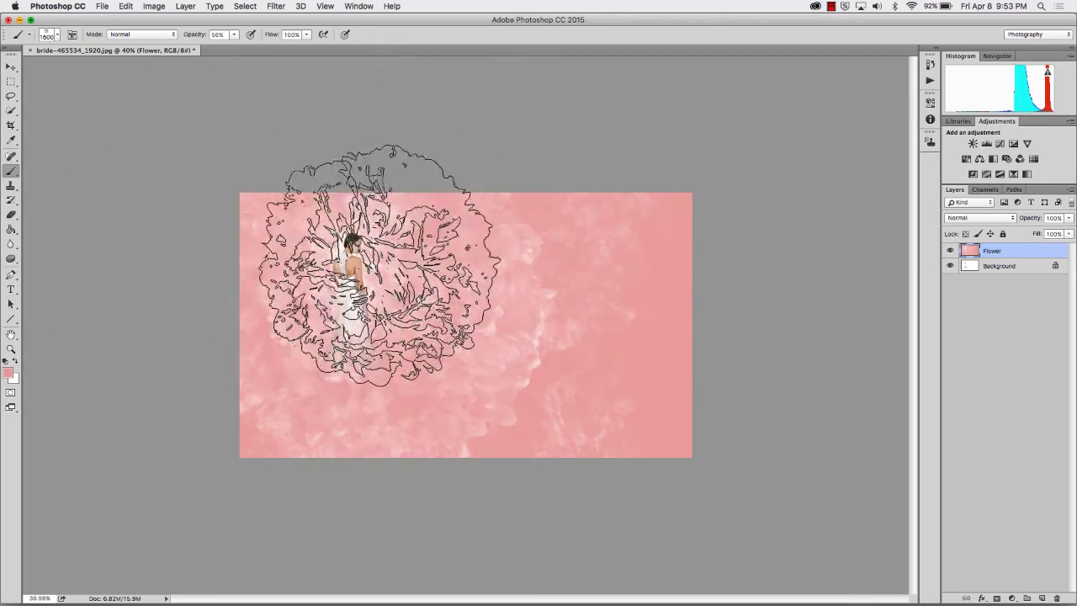
key("bracketleft")
key("bracketleft")
key("bracketleft")
key("bracketleft")
key("bracketleft")
key("bracketleft")
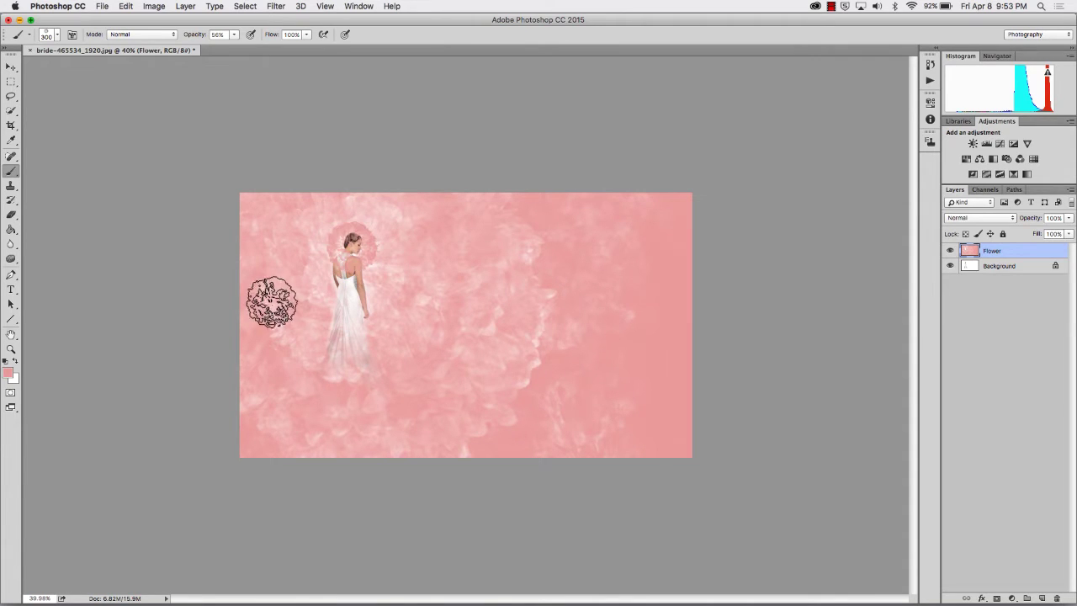
Undo the small pink flower stamped around the bride's head
key("super+z")
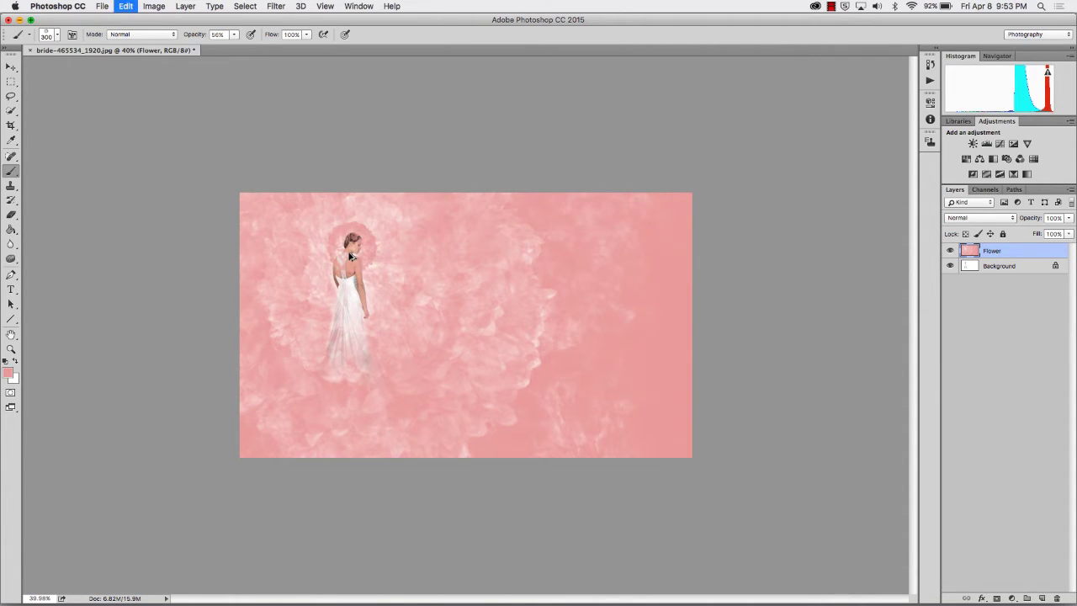
key("alt+super+z")
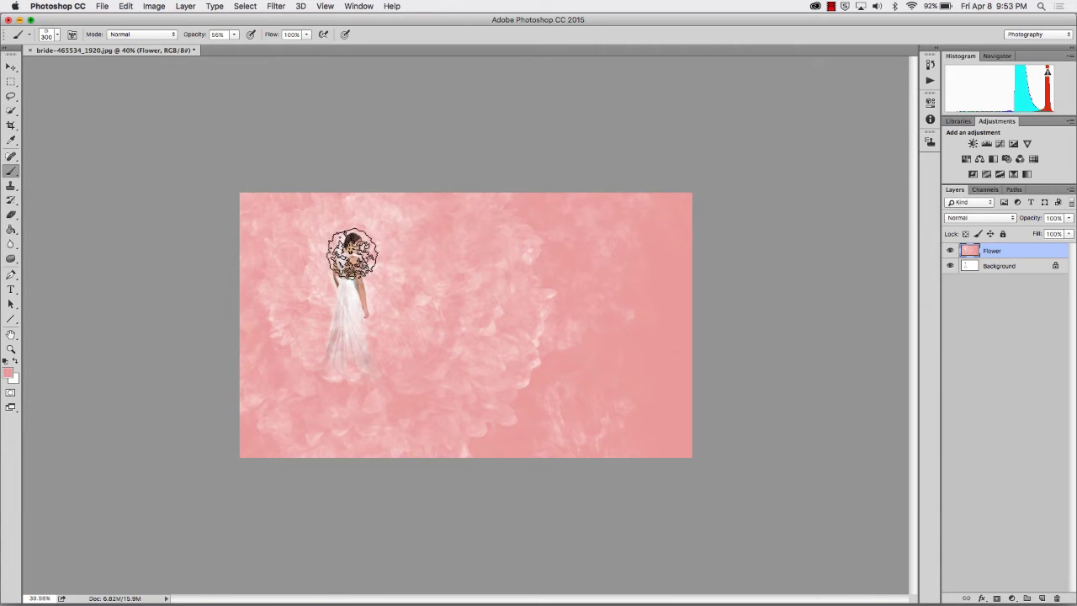
Enlarge the flower brush to 800 px and try a pink flower stamp over the bride's upper body
key("bracketright")
key("bracketright")
key("bracketright")
key("bracketright")
key("bracketright")
key("bracketright")
key("bracketright")
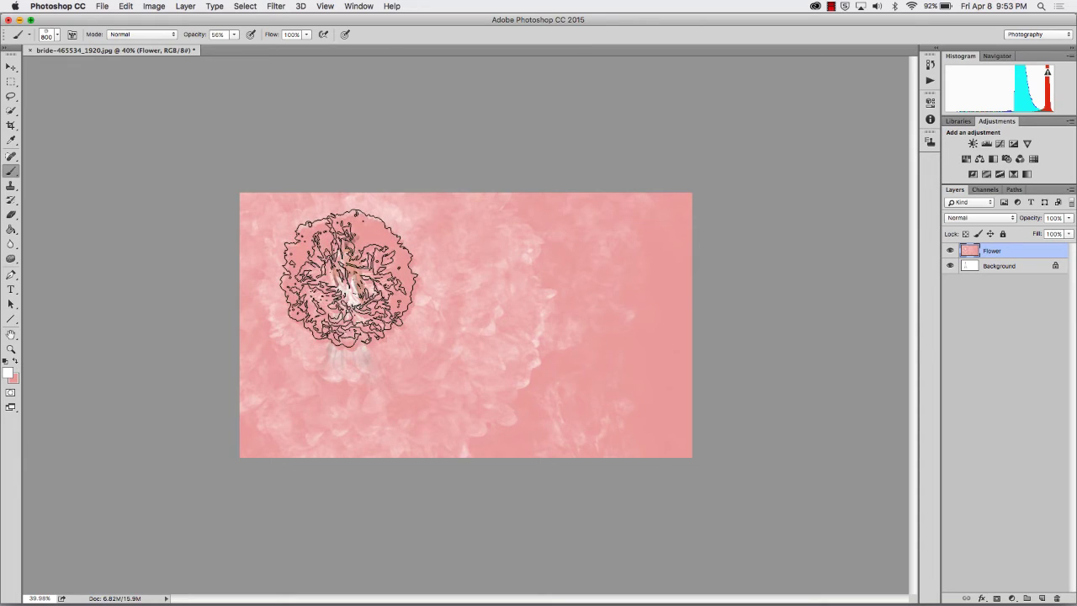
Try white 250 px flower stamps over the bride's head and upper body, undoing the unwanted ones
key("bracketleft")
key("bracketleft")
key("bracketleft")
key("bracketleft")
key("bracketleft")
key("bracketleft")
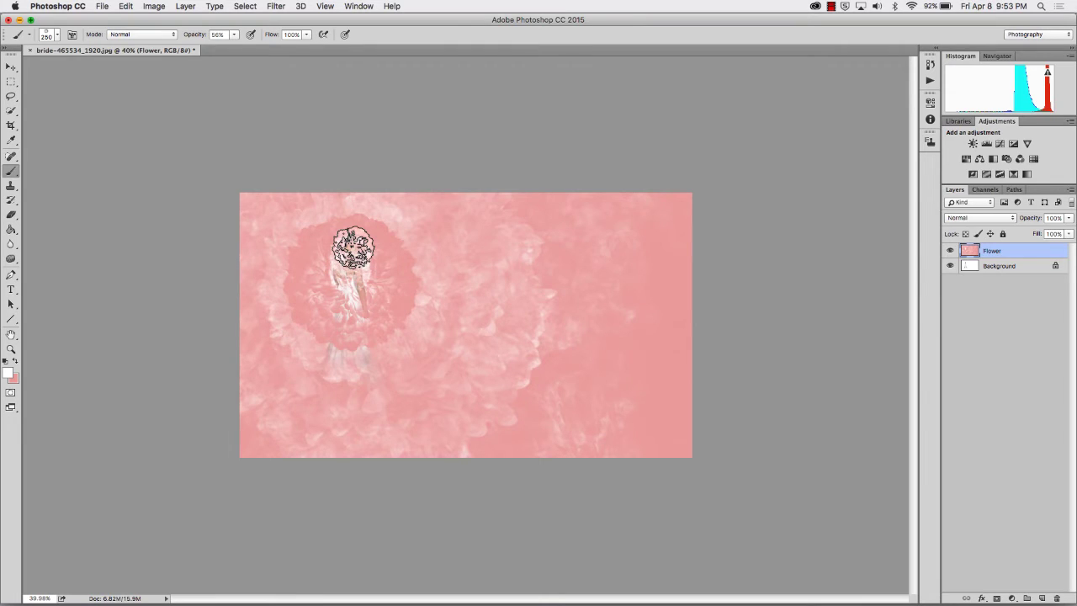
left_click(354, 247)
key("super+z")
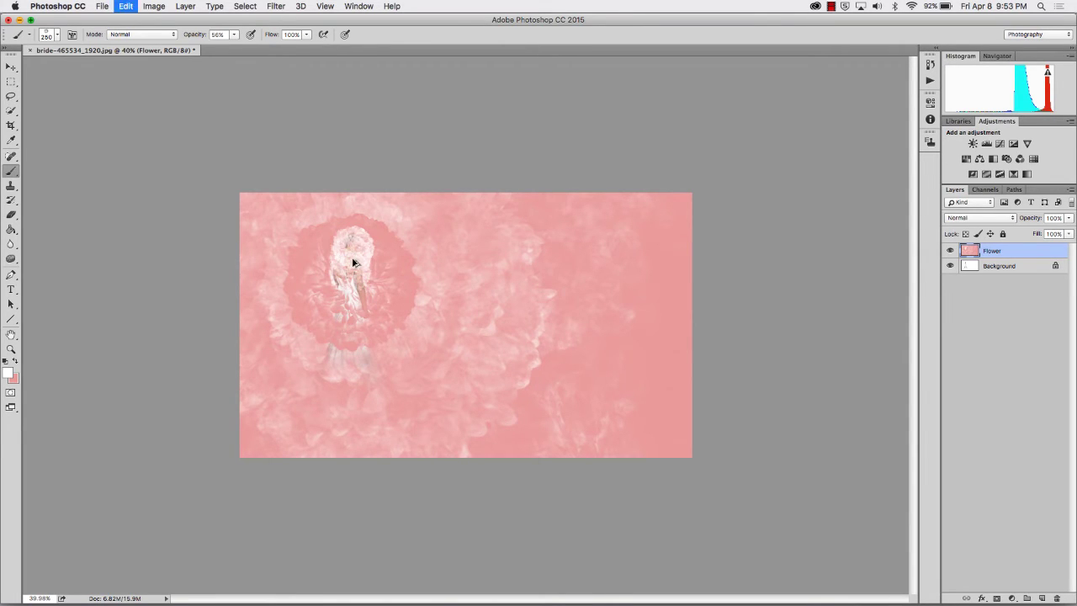
key("alt+super+z")
key("alt+super+z")
key("alt+super+z")
key("alt+super+z")
key("alt+super+z")
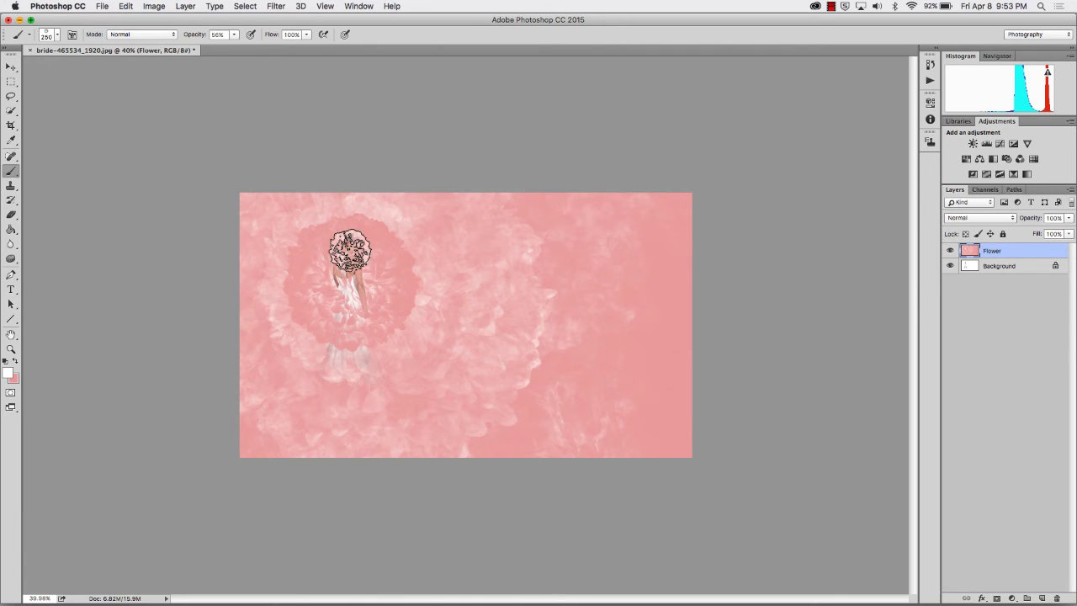
Try erasing the petals over the bride's head and upper body, and undo back to before the 800 px flower stamp
left_click(12, 214)
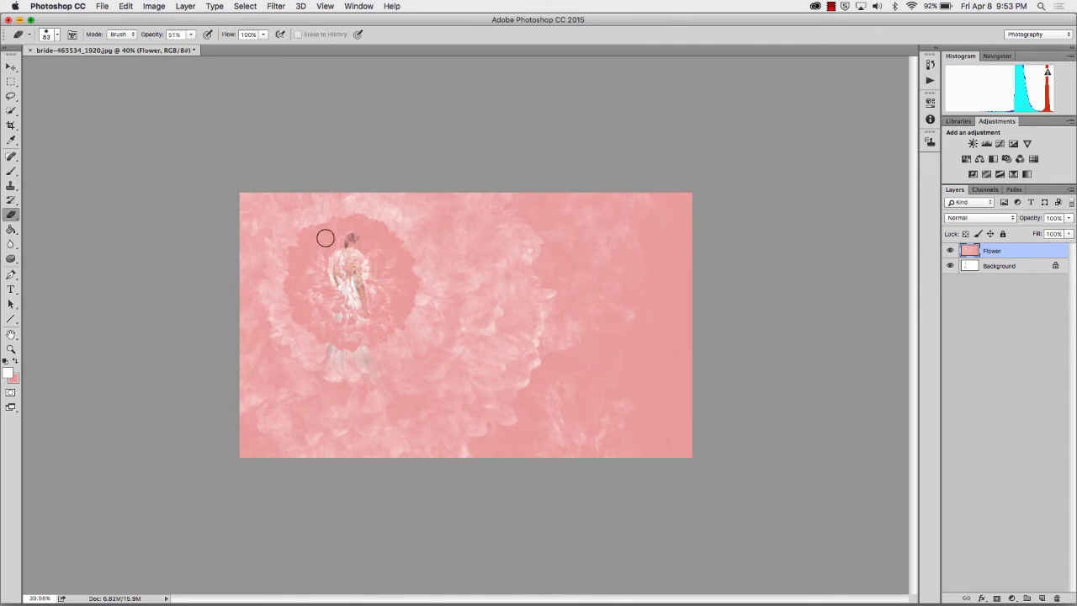
left_click_drag(349, 268, 350, 251)
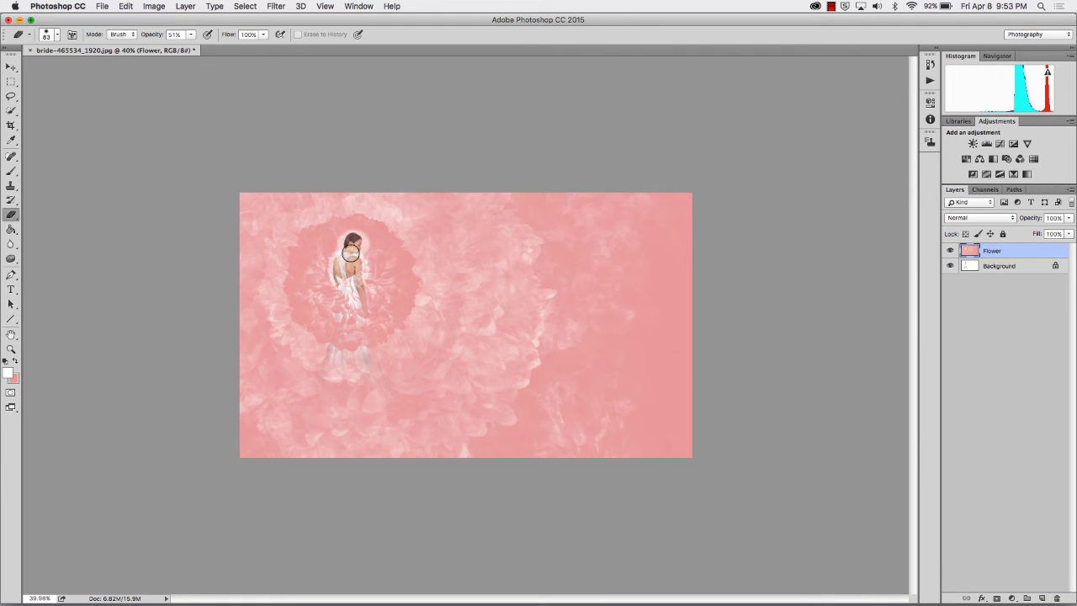
key("super+alt+z")
key("super+alt+z")
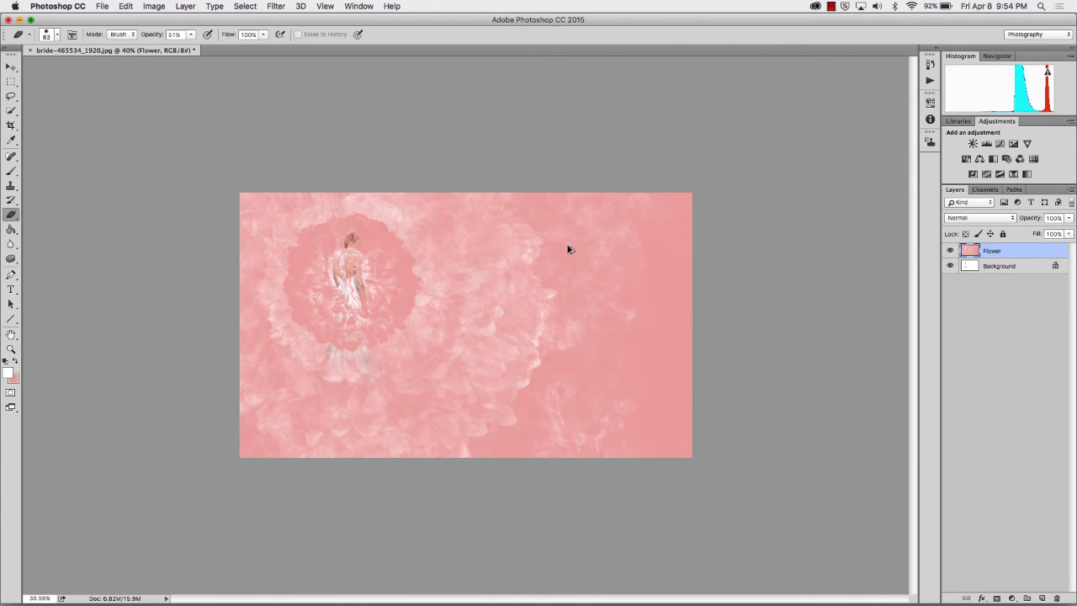
key("super+alt+z")
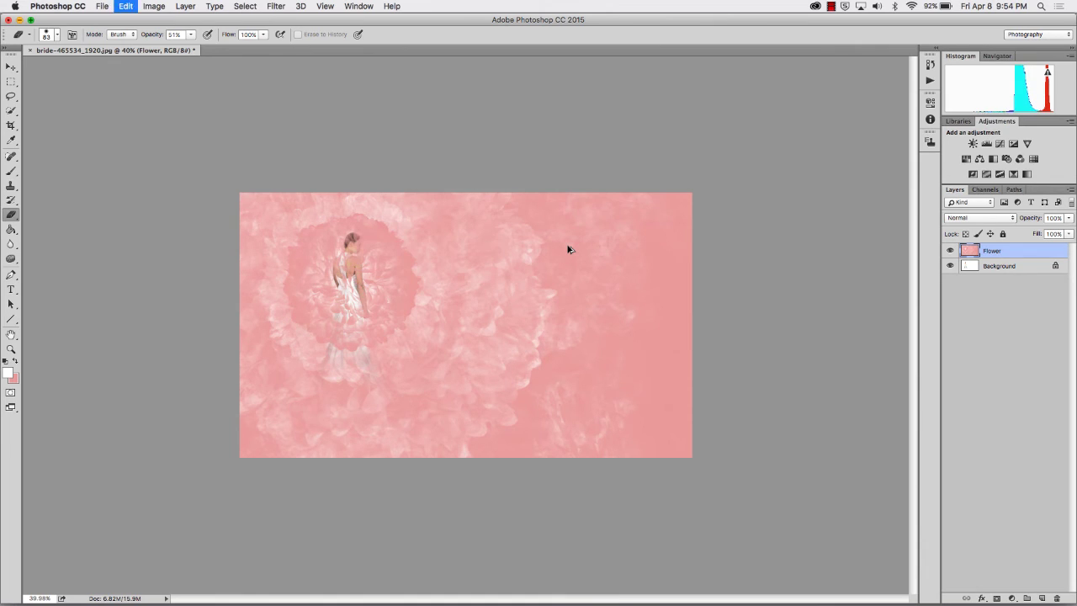
key("shift+super+z")
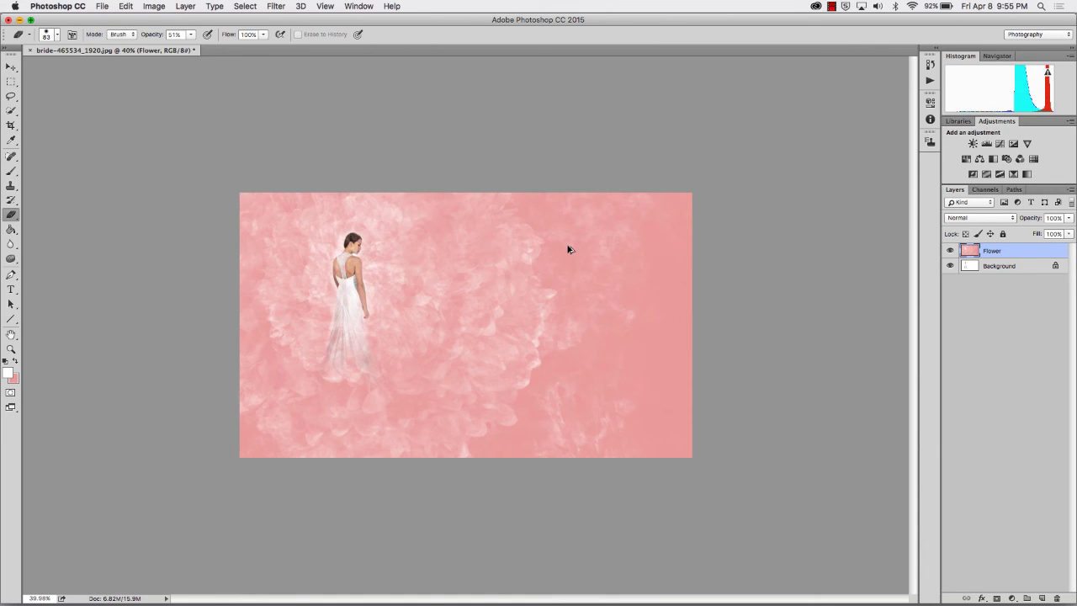